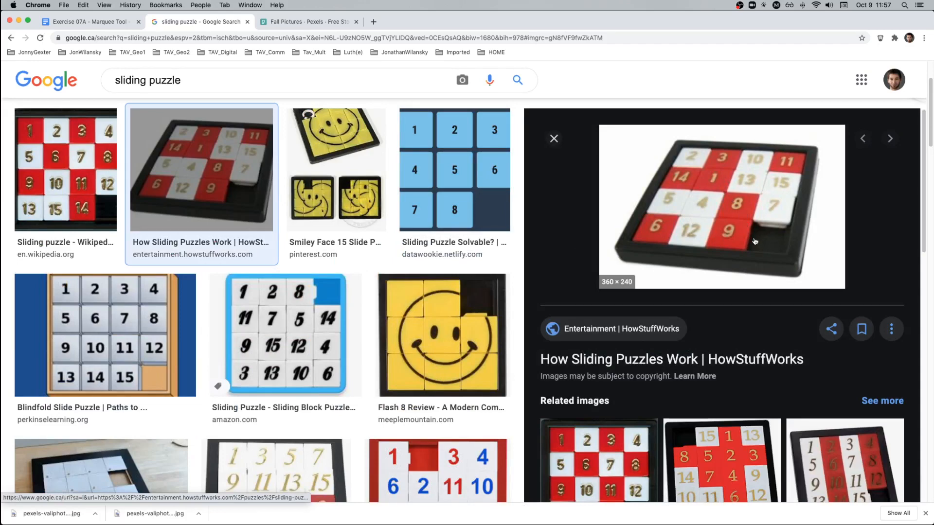
# Step: Close the sliding puzzle image search and open the Pexels site linked under "Find an Image" in the exercise document
pyautogui.press('super+w')
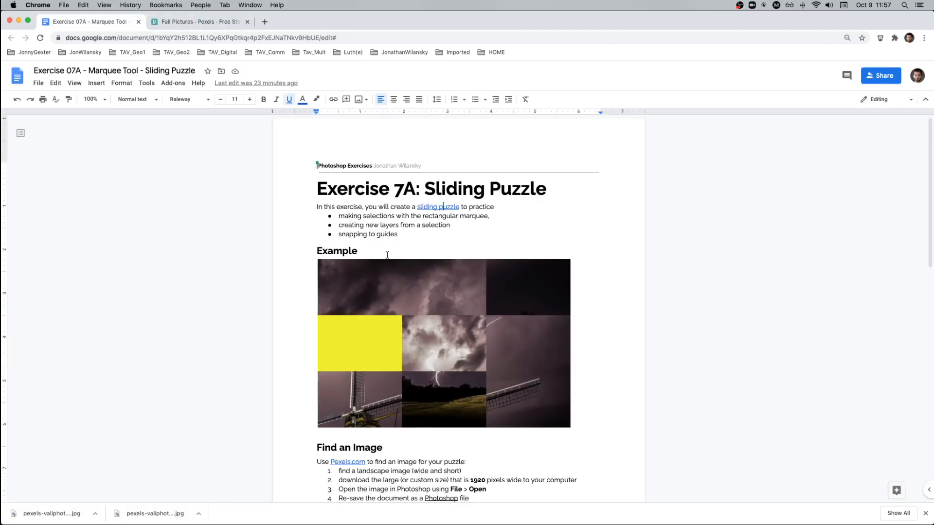
pyautogui.scroll(-2, 387, 255)
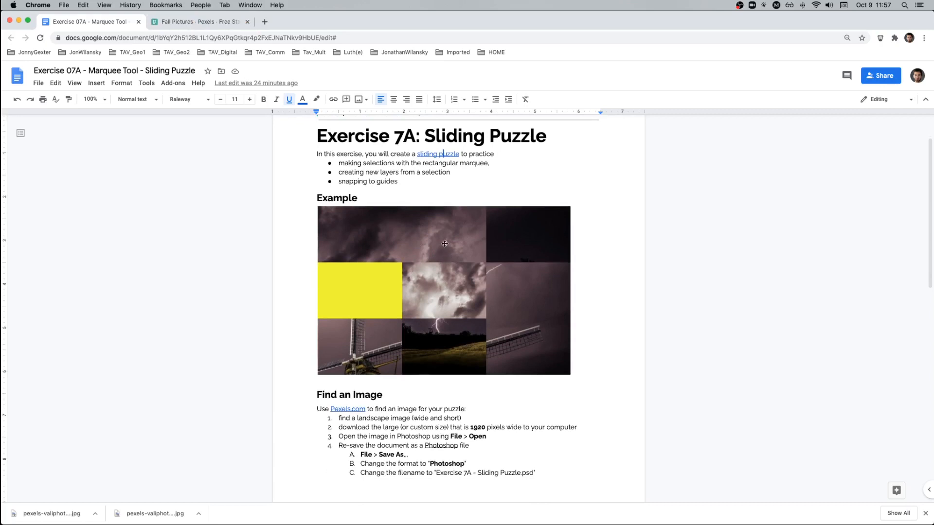
pyautogui.scroll(-5, 428, 228)
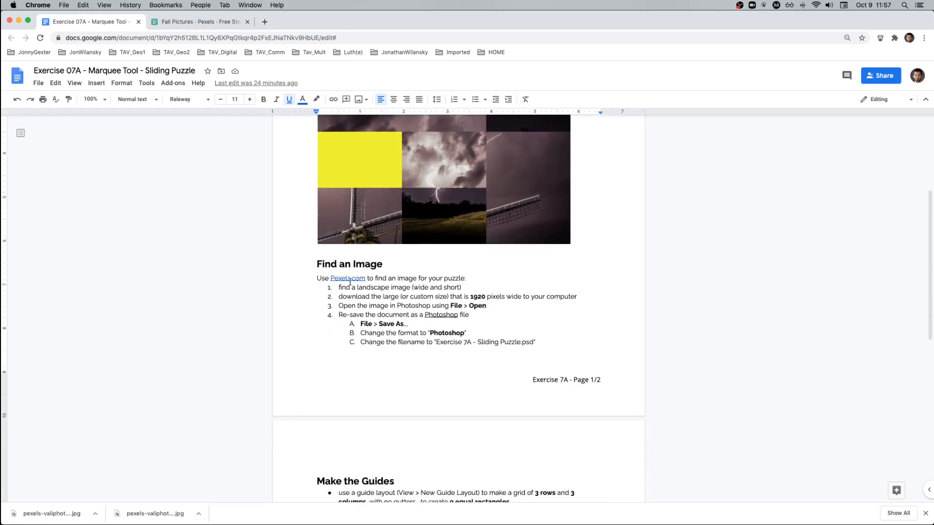
pyautogui.click(344, 278)
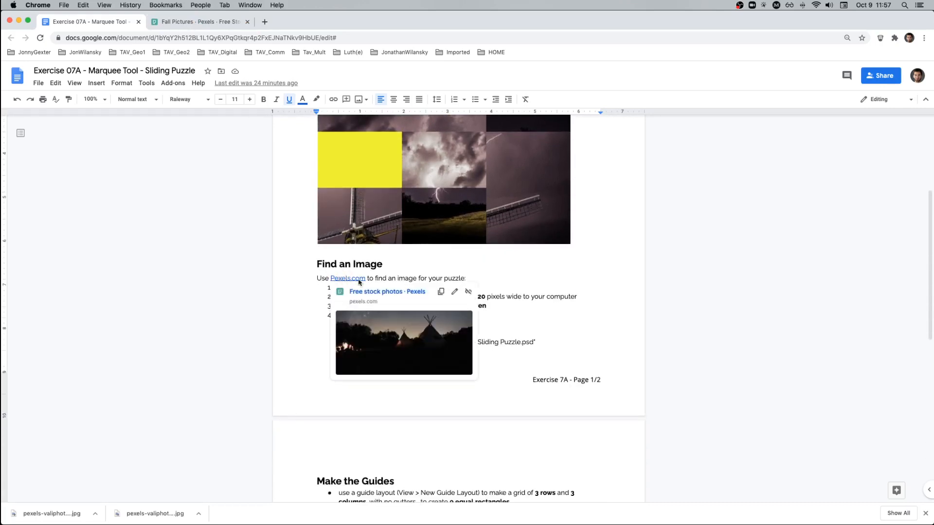
pyautogui.click(375, 291)
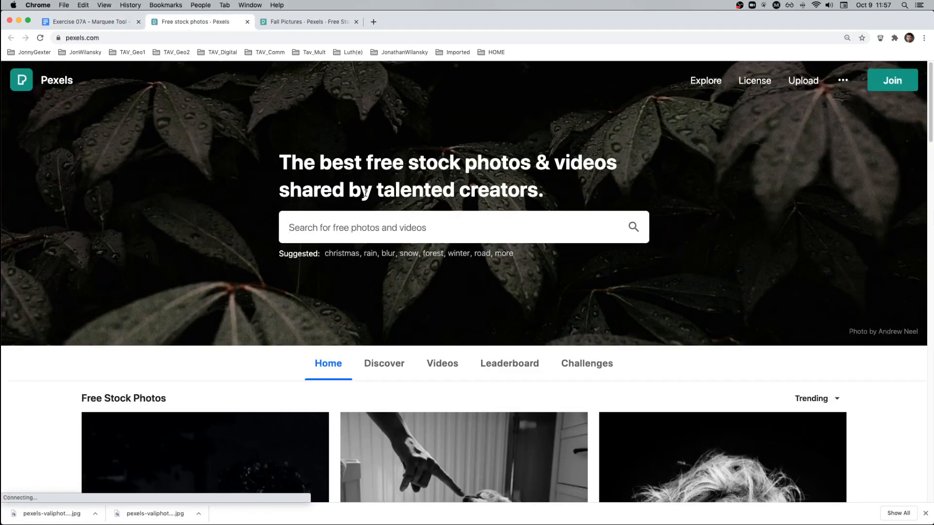
# Step: Search Pexels for "autumn" photos
pyautogui.click(366, 228)
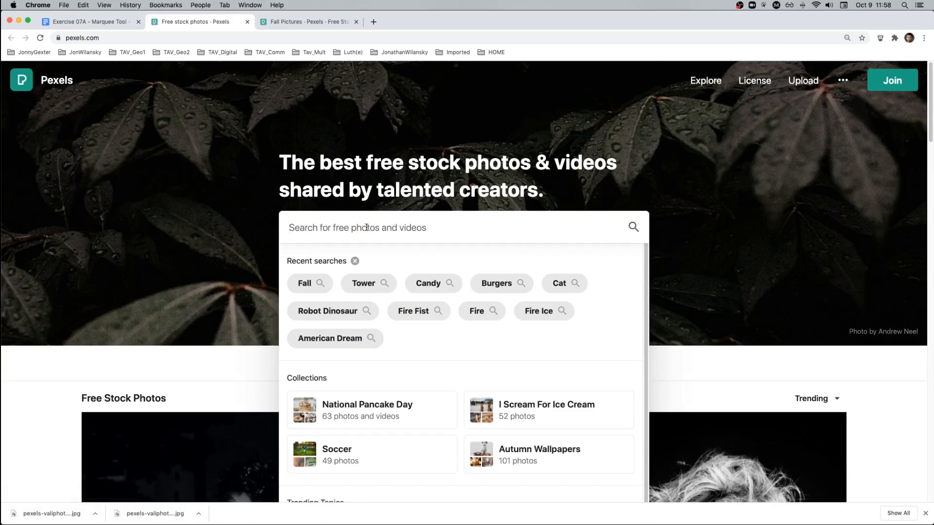
pyautogui.write('autumn')
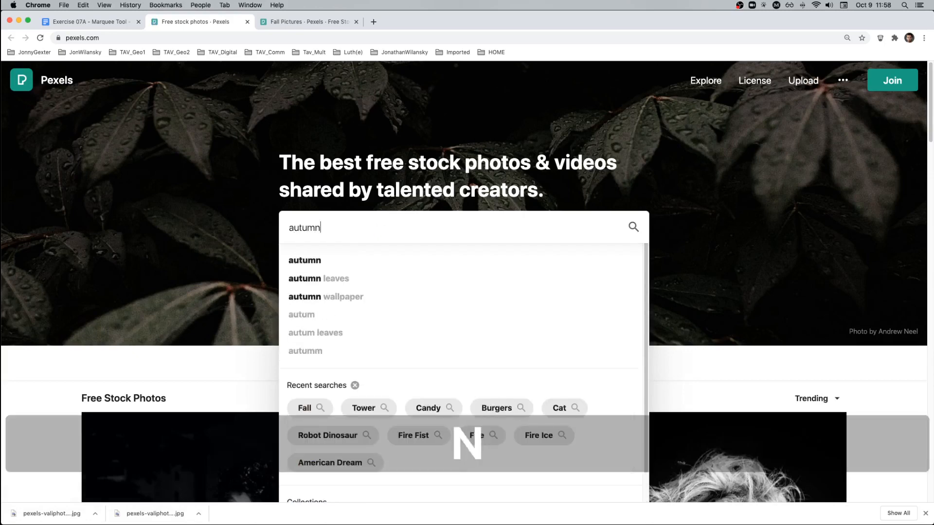
pyautogui.press('Return')
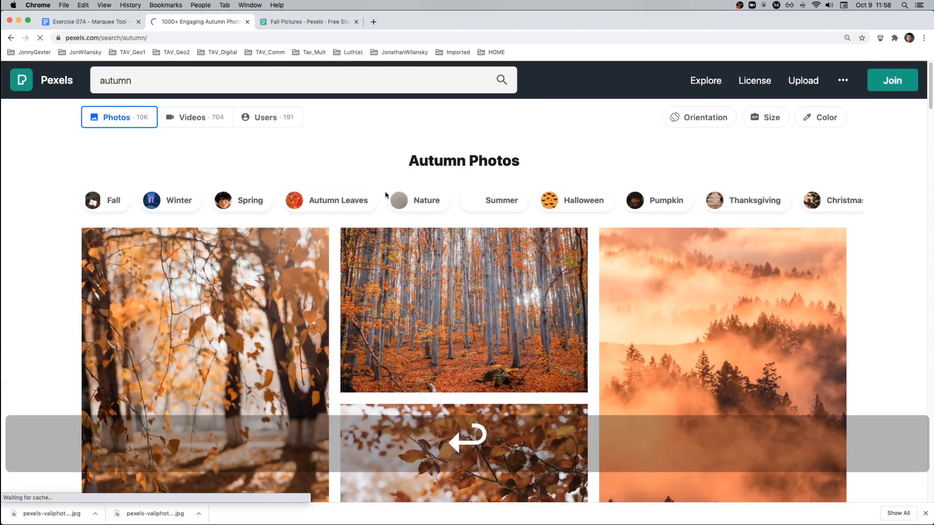
# Step: Try to download the landscape photo of grey trunks in an orange autumn forest in the Large size (1920 x 1280)
pyautogui.scroll(-6, 388, 193)
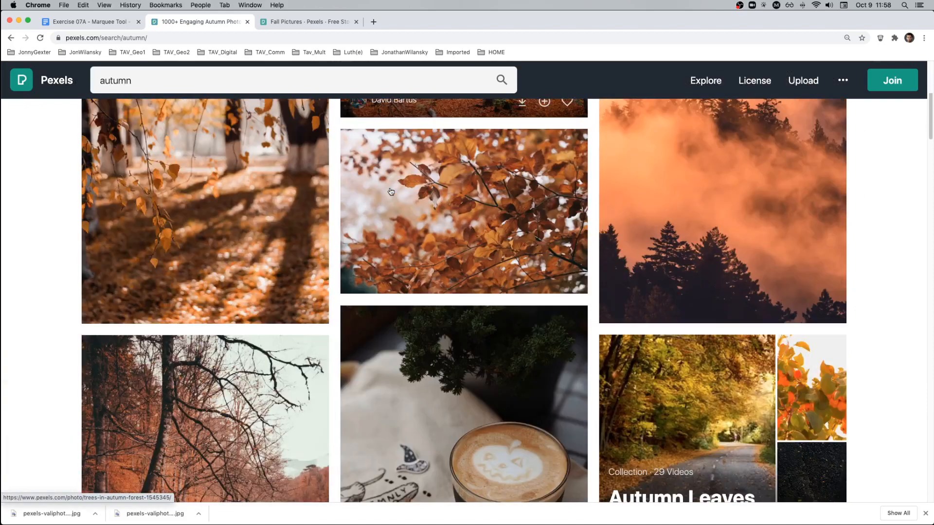
pyautogui.scroll(4, 390, 191)
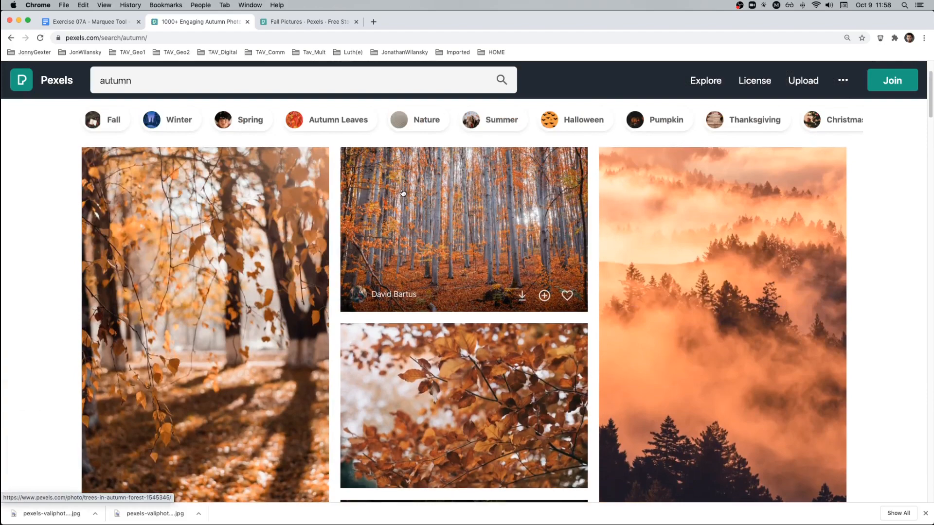
pyautogui.scroll(1, 403, 193)
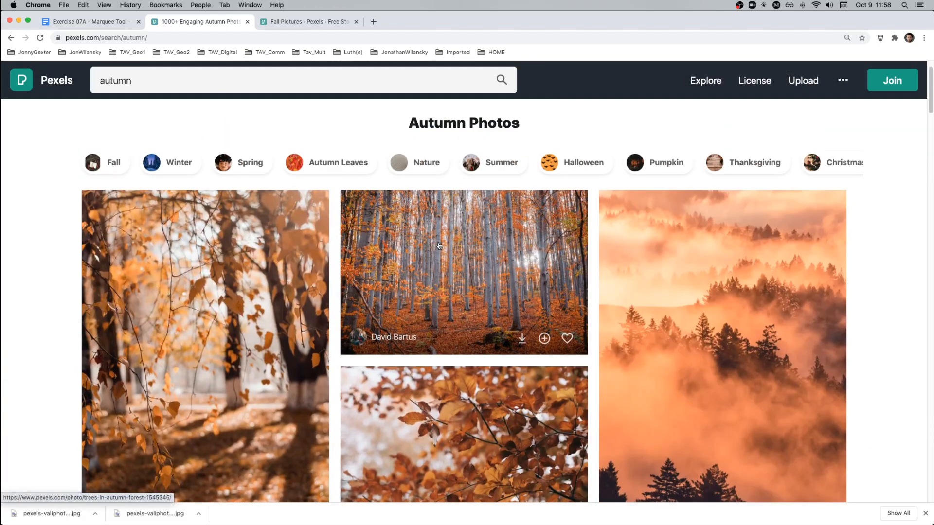
pyautogui.click(439, 245)
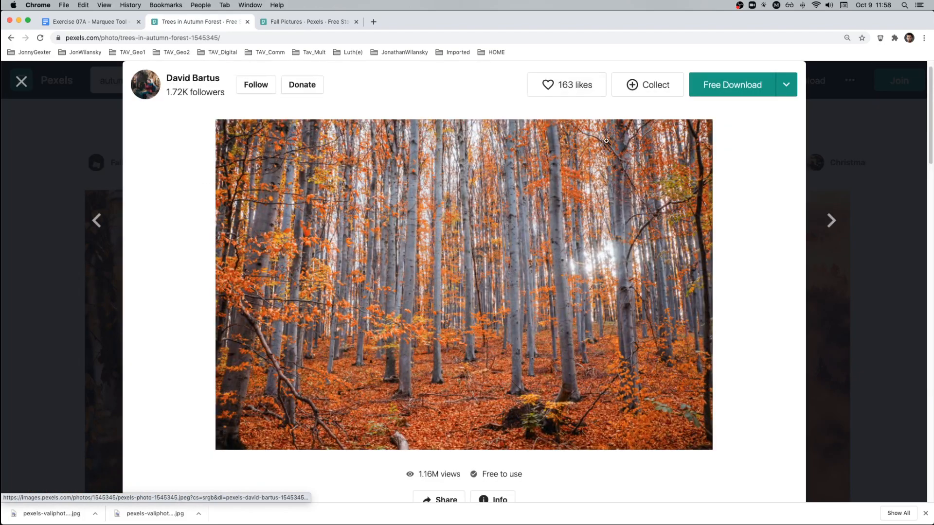
pyautogui.click(786, 85)
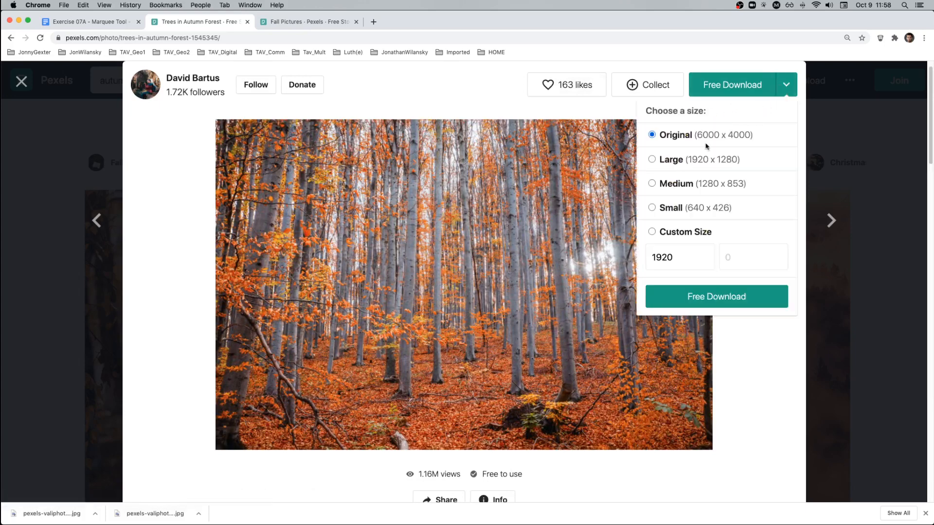
pyautogui.click(652, 160)
pyautogui.click(652, 233)
pyautogui.click(652, 160)
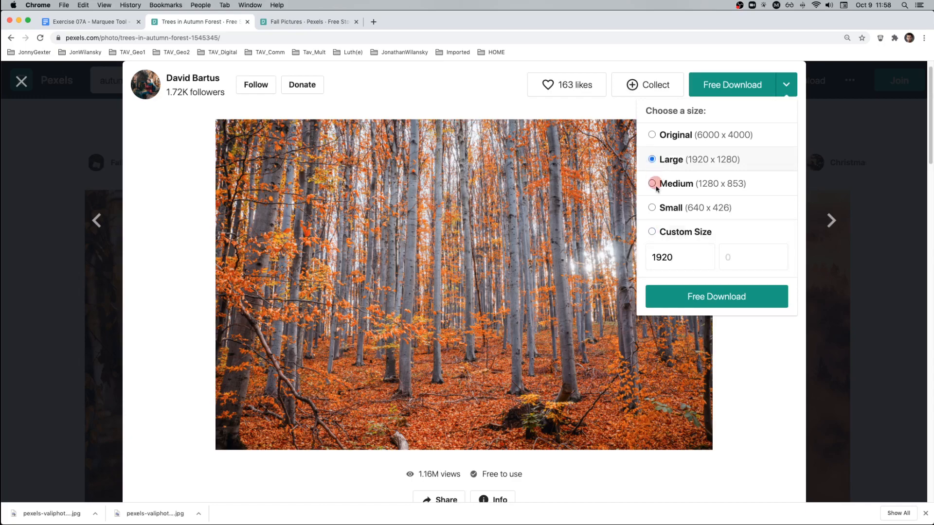
pyautogui.click(710, 299)
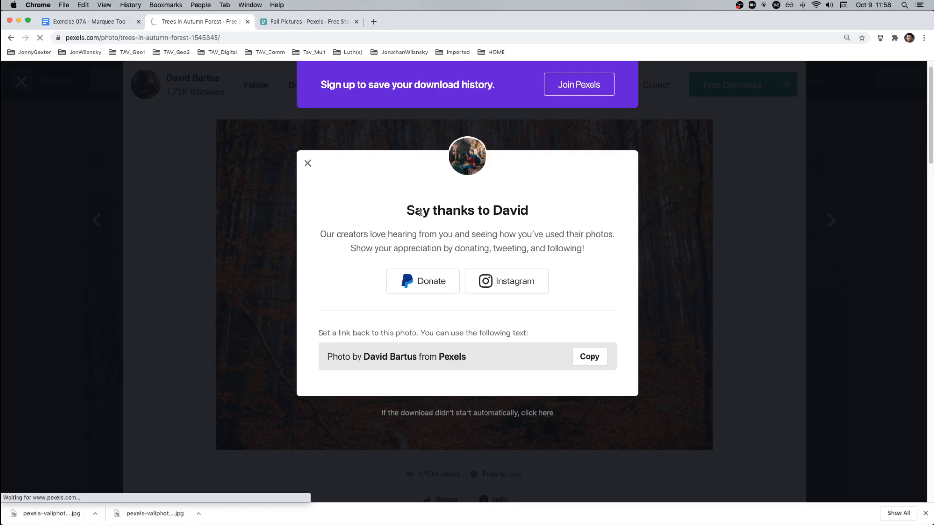
pyautogui.click(308, 164)
# Step: Open the red and yellow autumn trees photo by Valiphotos from the similar photos and download it in the Large size (1920 x 1280)
pyautogui.scroll(-7, 625, 285)
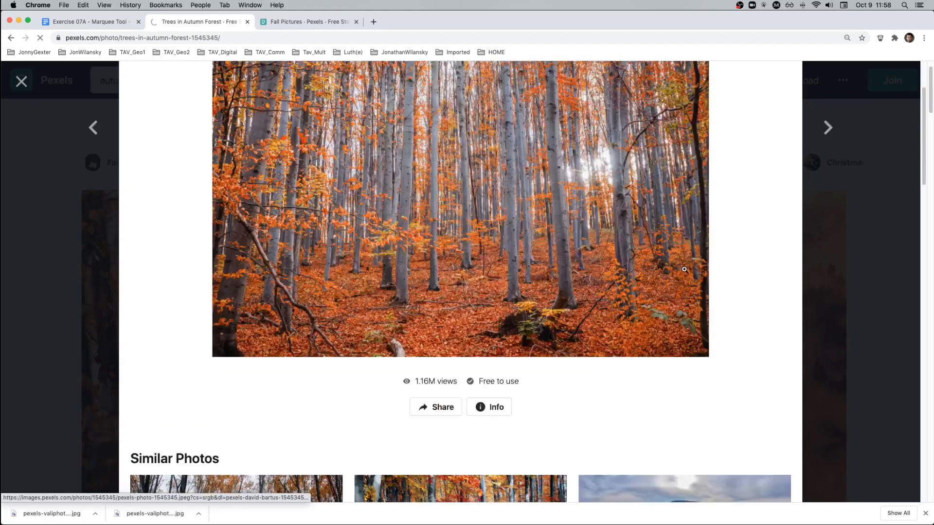
pyautogui.click(470, 294)
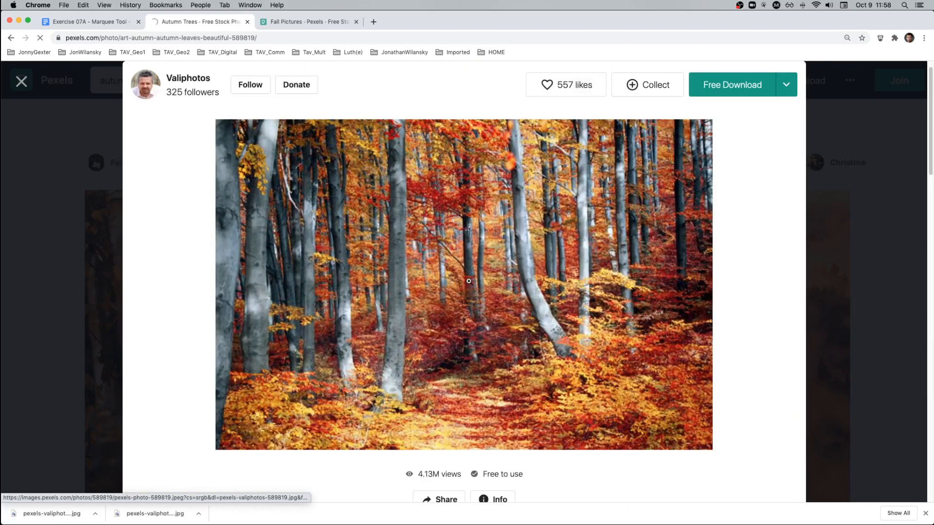
pyautogui.click(786, 86)
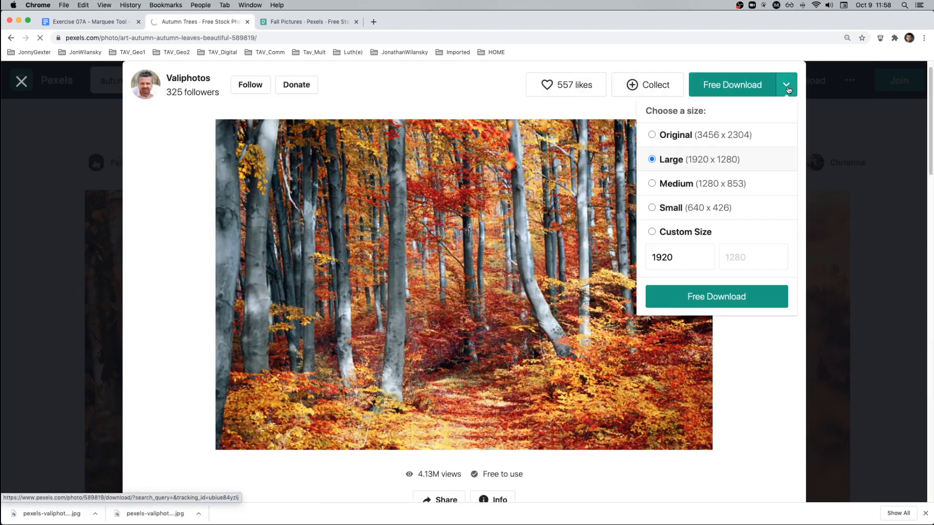
pyautogui.click(684, 161)
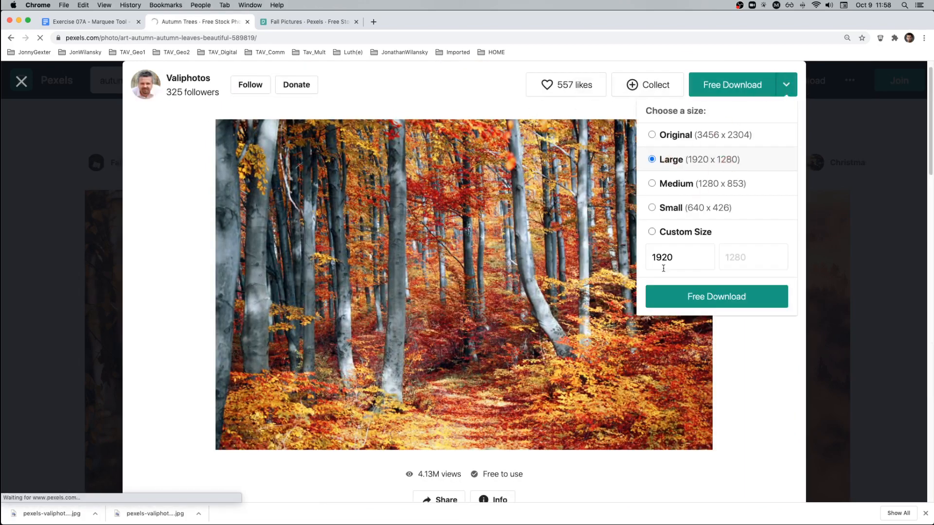
pyautogui.click(684, 297)
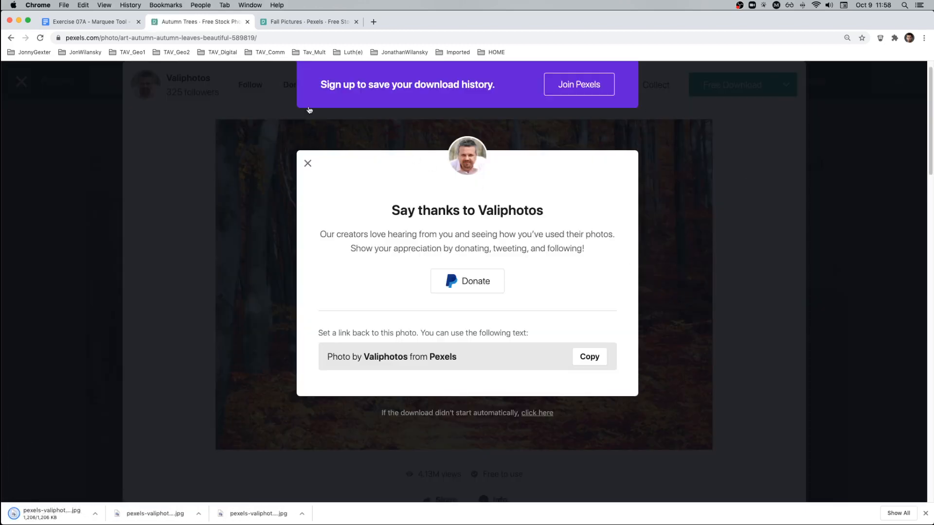
pyautogui.click(308, 164)
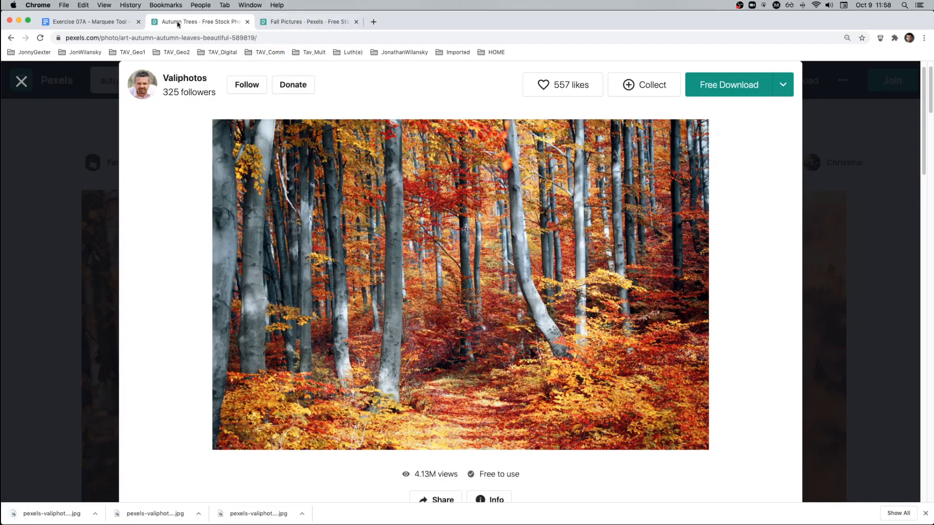
# Step: Switch to Photoshop, open pexels-valiphotos-589819.jpg from the Desktop and activate the Move tool
pyautogui.moveTo(514, 516)
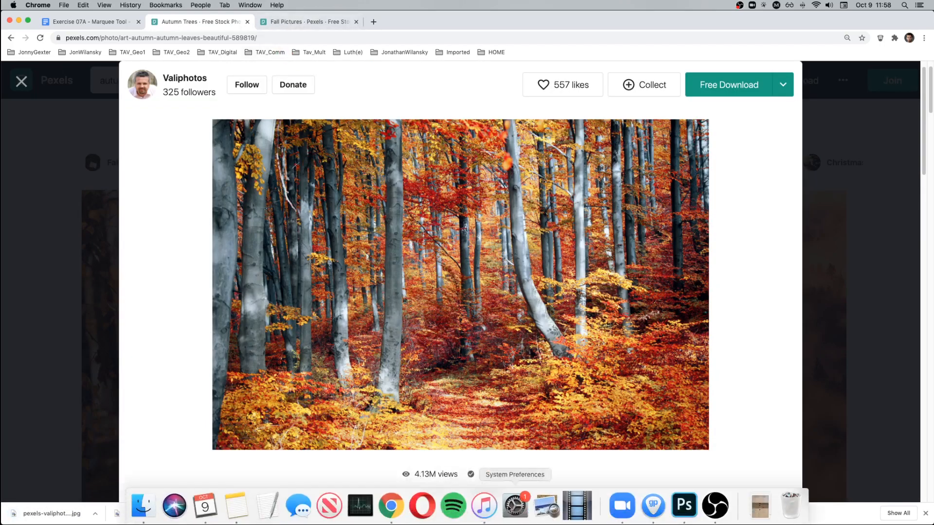
pyautogui.click(684, 505)
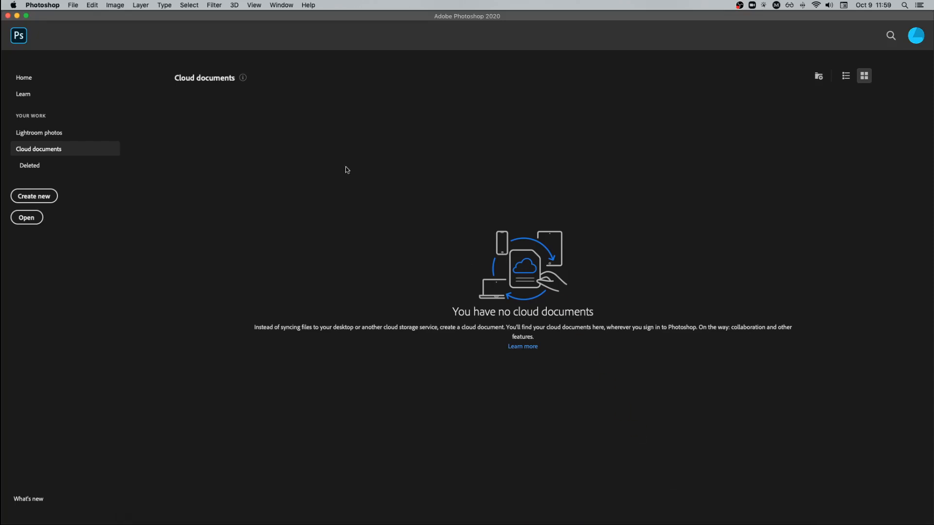
pyautogui.click(73, 6)
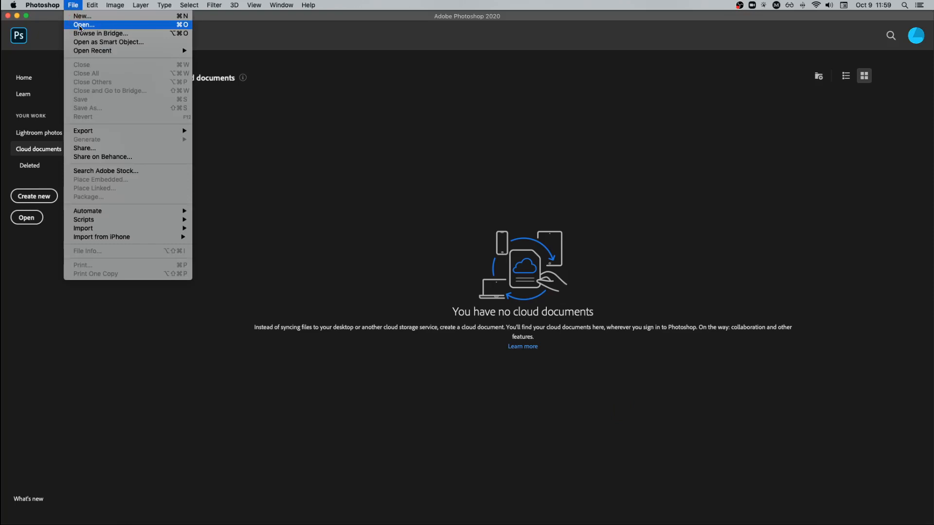
pyautogui.click(80, 26)
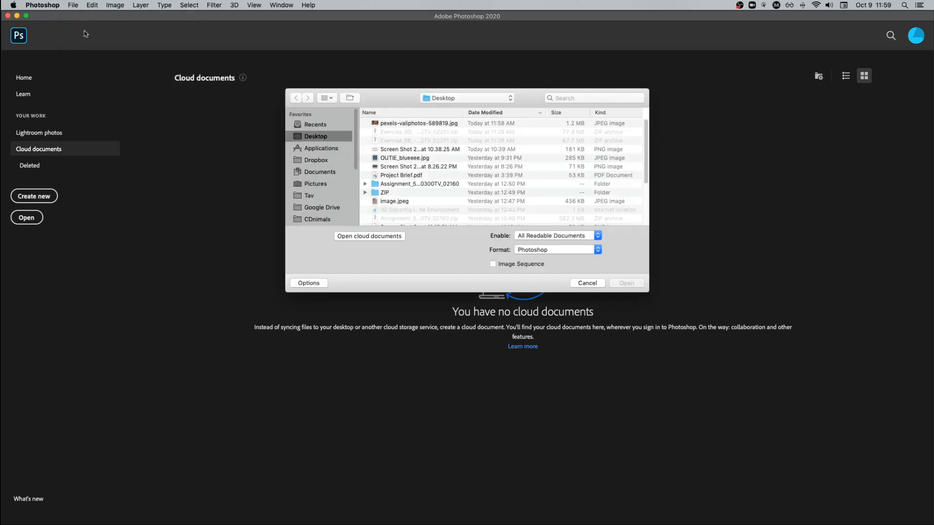
pyautogui.click(406, 124)
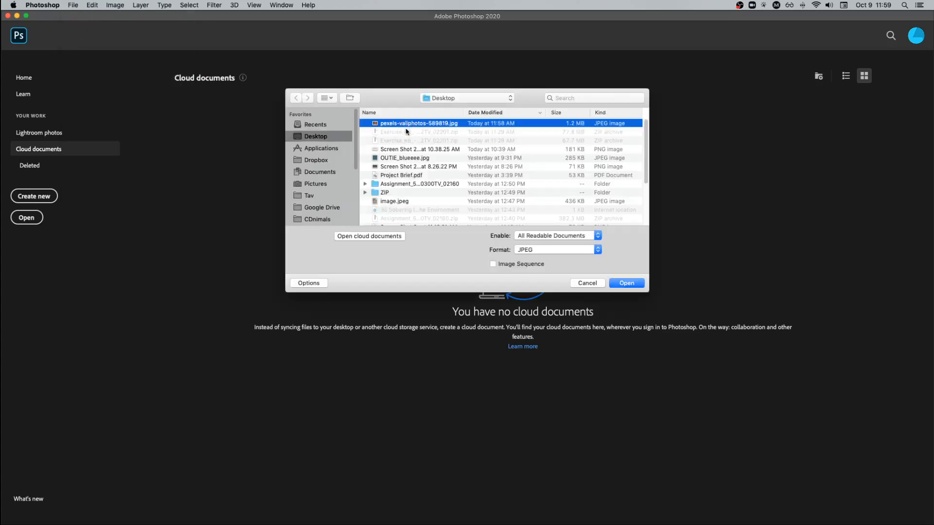
pyautogui.click(623, 283)
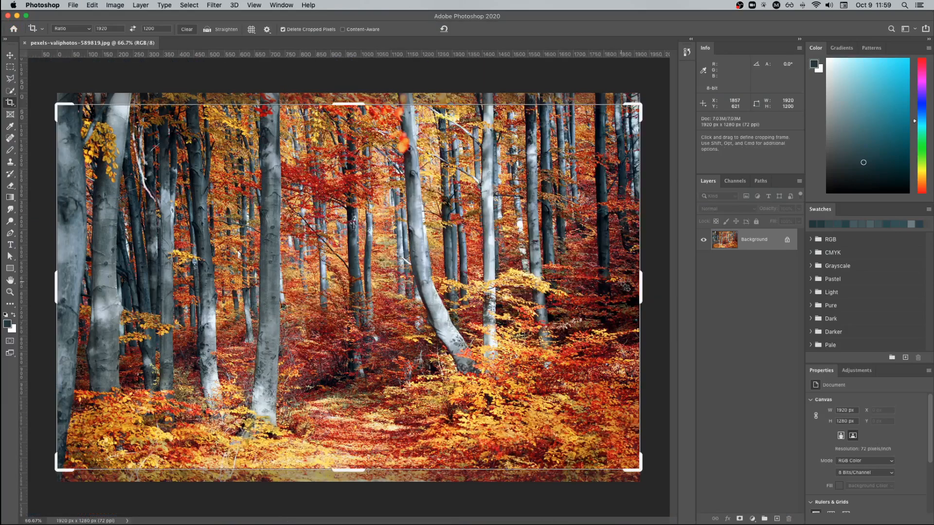
pyautogui.click(10, 55)
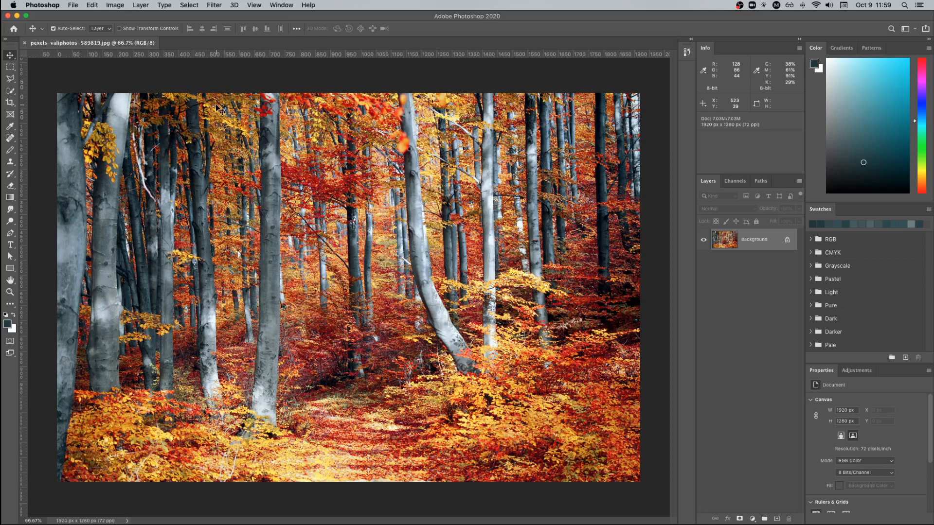
# Step: Save the document to the Desktop in Photoshop format as "Exercise 7A - Sliding Puzzle.psd"
pyautogui.click(73, 6)
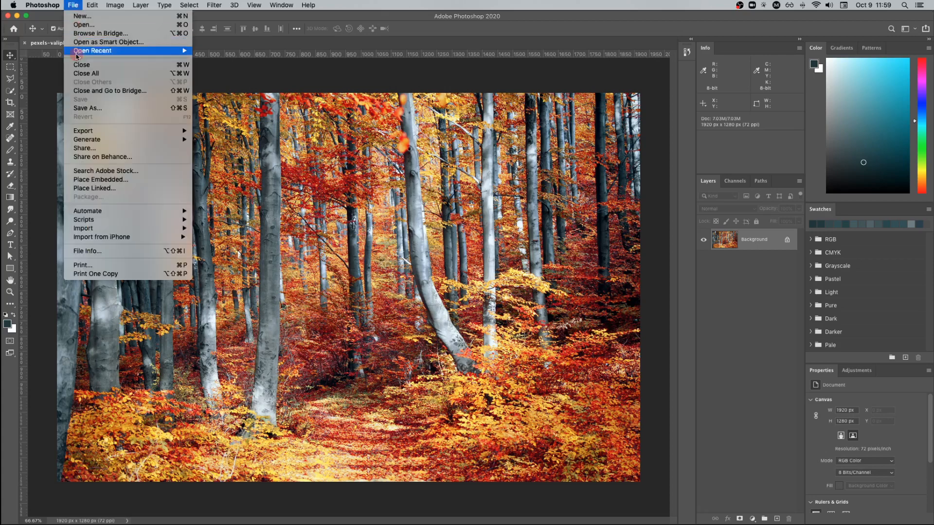
pyautogui.click(85, 108)
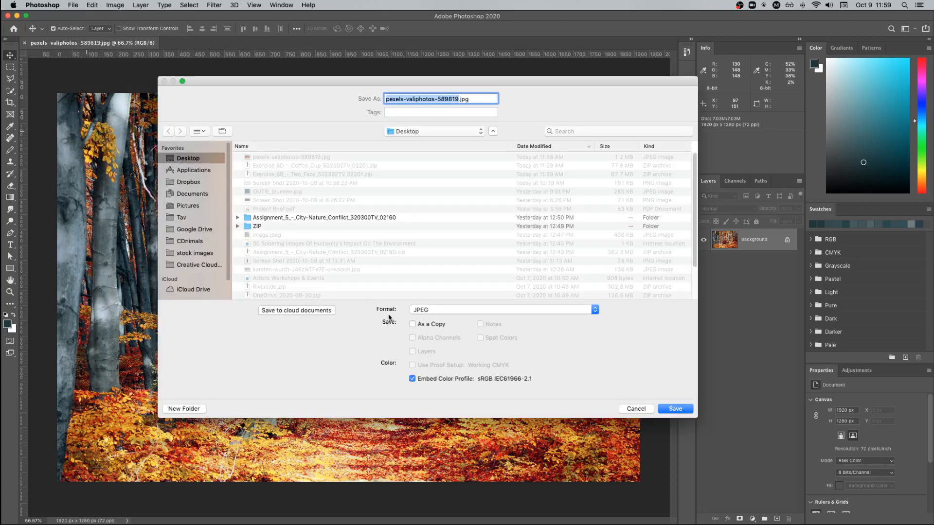
pyautogui.click(455, 311)
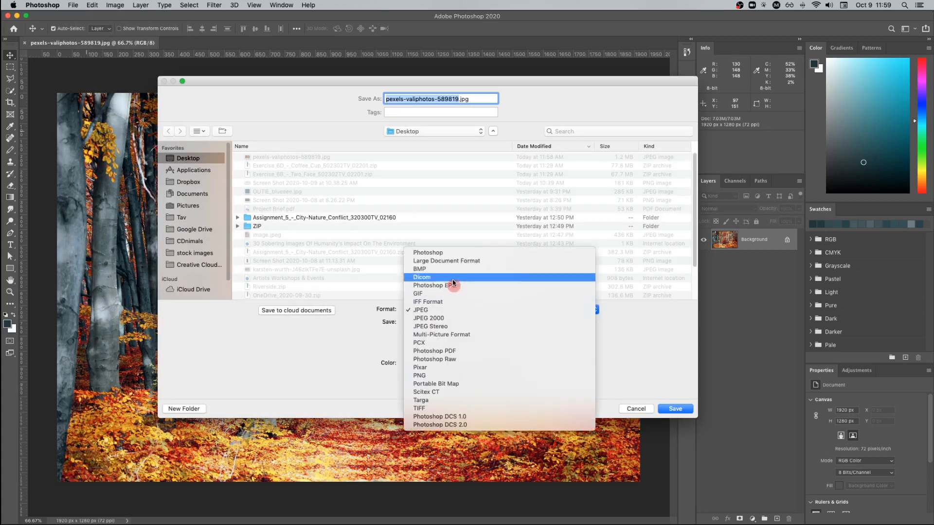
pyautogui.click(450, 253)
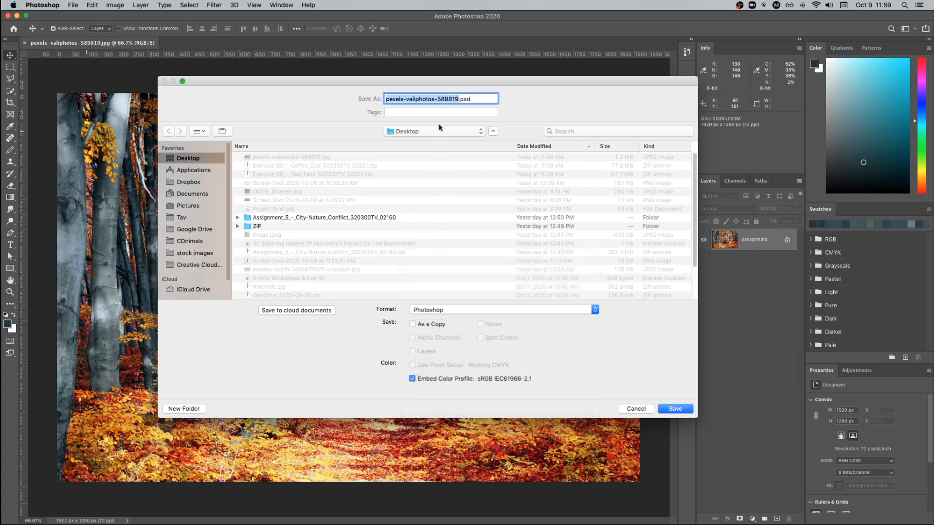
pyautogui.write('Exercise')
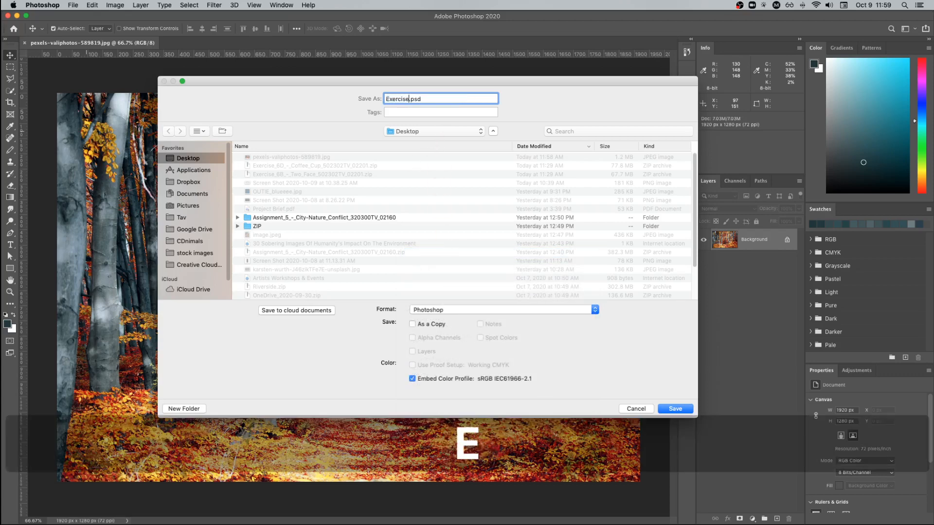
pyautogui.write(' 7A - ')
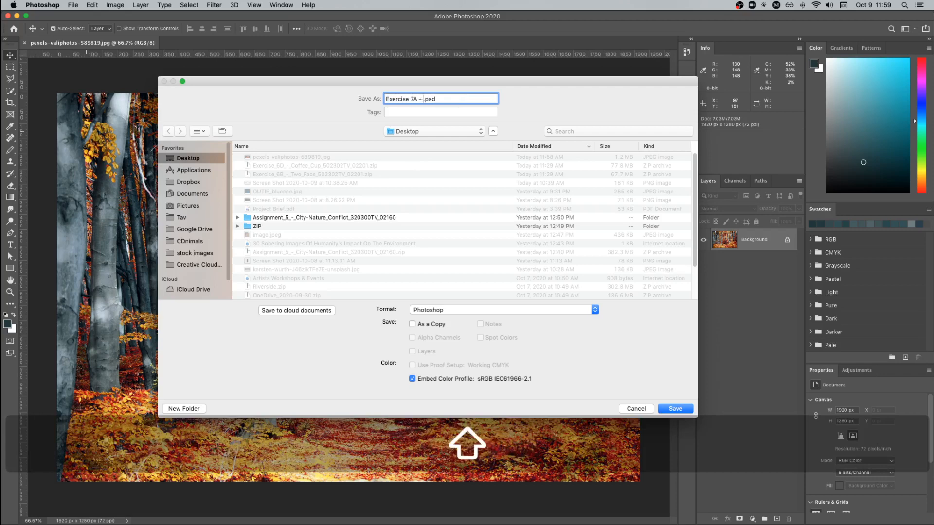
pyautogui.write('Sliding Puz')
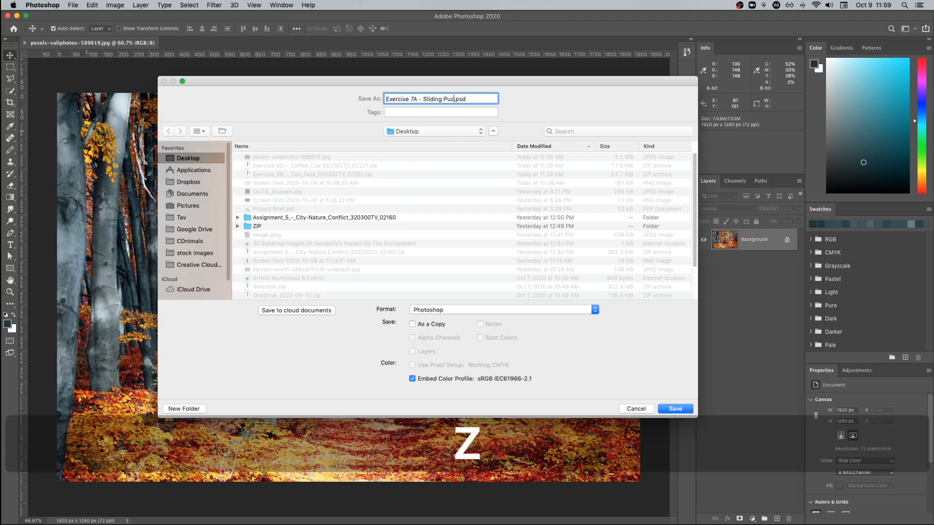
pyautogui.write('zle')
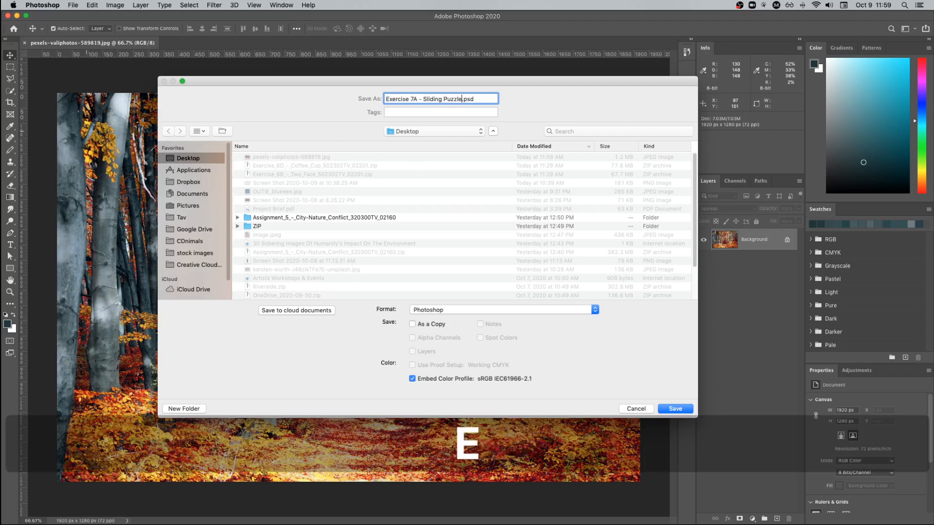
pyautogui.click(677, 409)
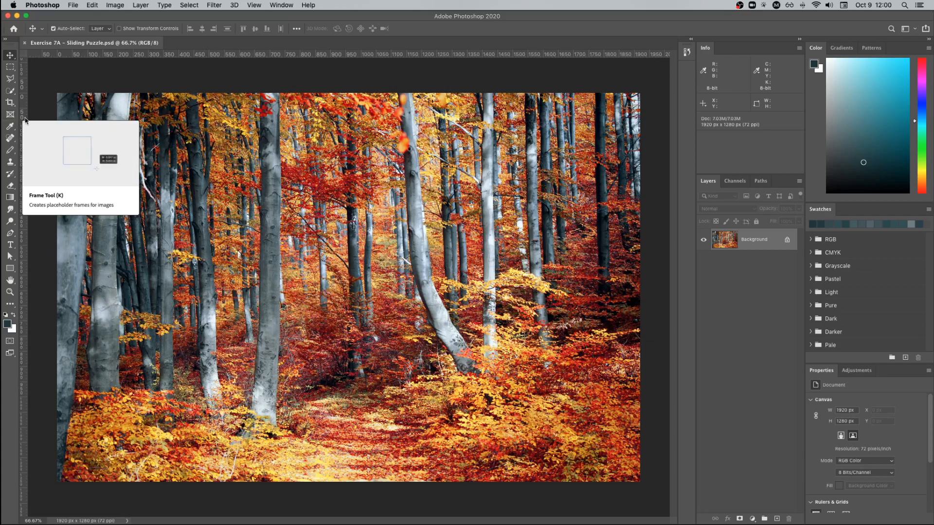
# Step: Crop the image with the Crop tool at a 1920 : 1200 ratio across its full width
pyautogui.press('c')
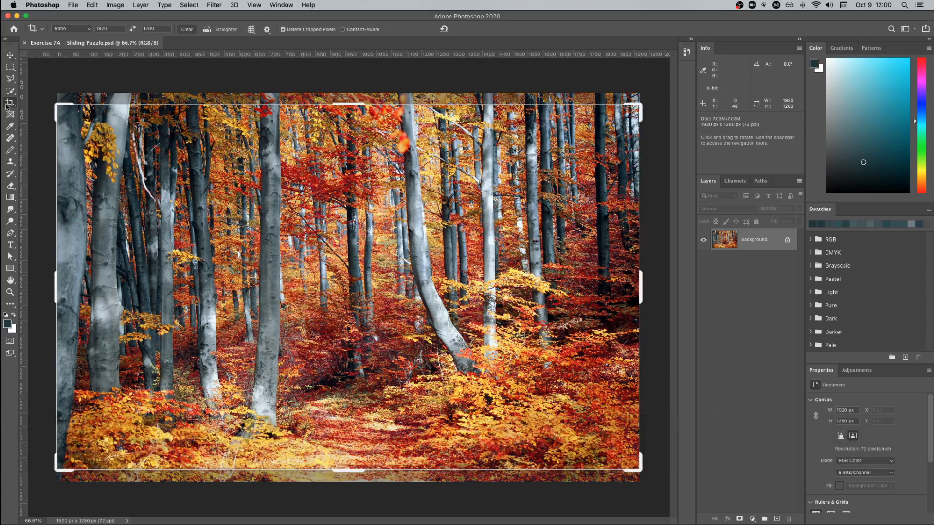
pyautogui.click(9, 103)
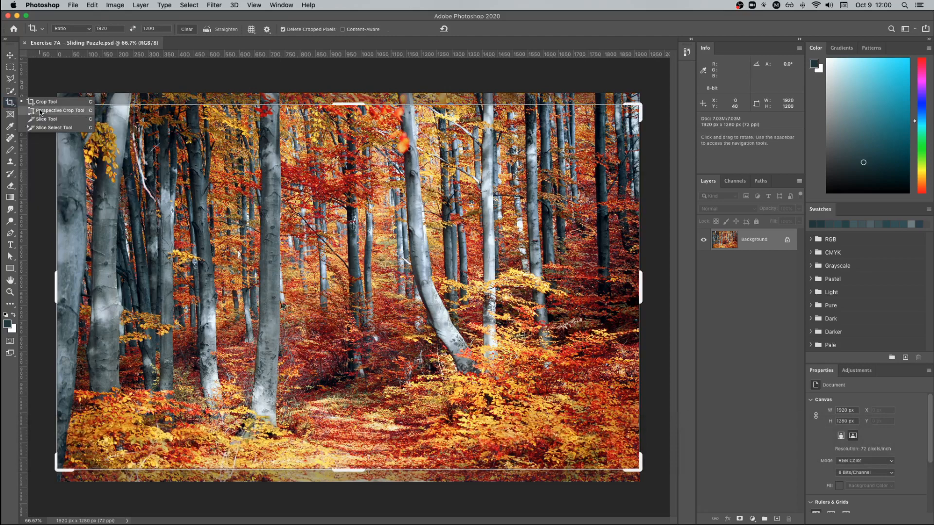
pyautogui.click(8, 104)
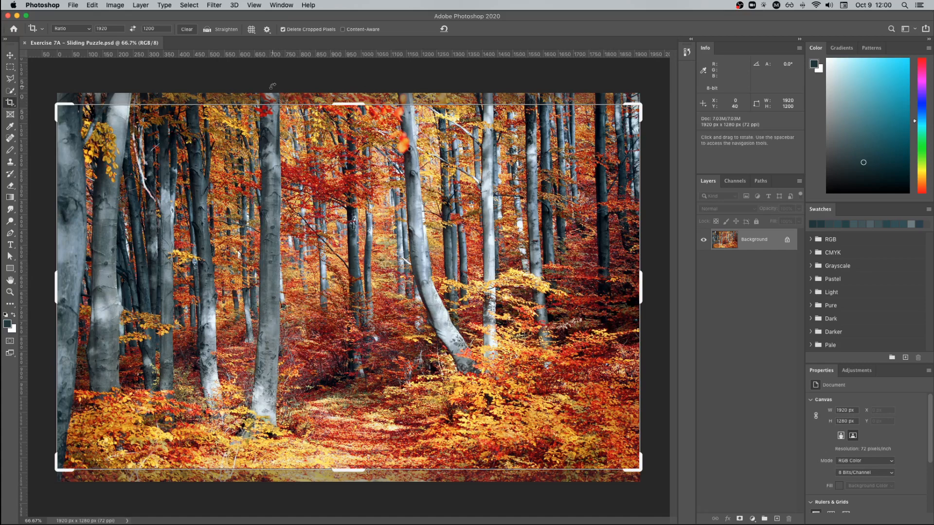
pyautogui.click(73, 30)
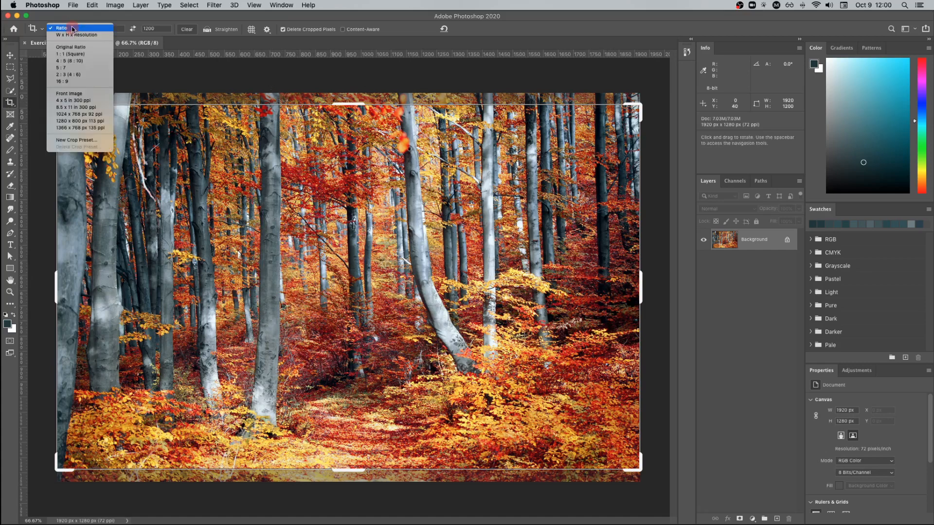
pyautogui.click(74, 30)
pyautogui.click(76, 31)
pyautogui.click(70, 28)
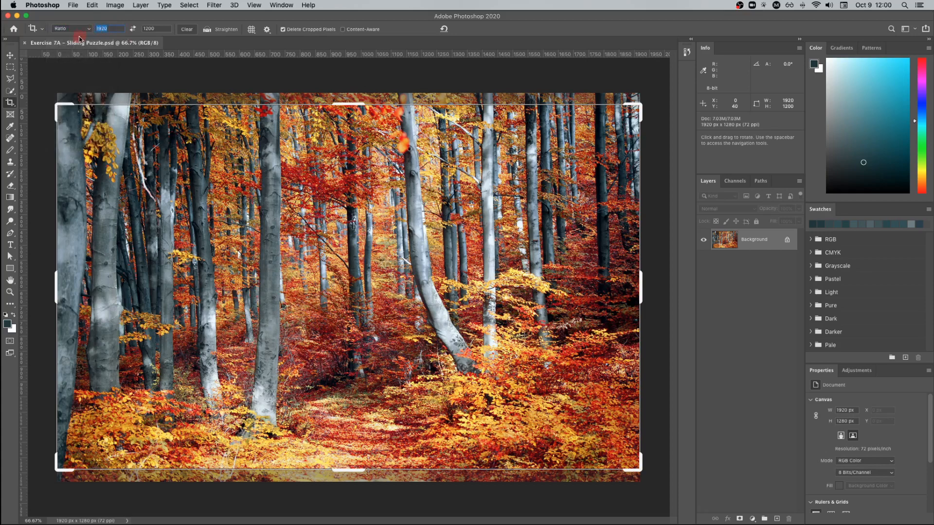
pyautogui.write('1920')
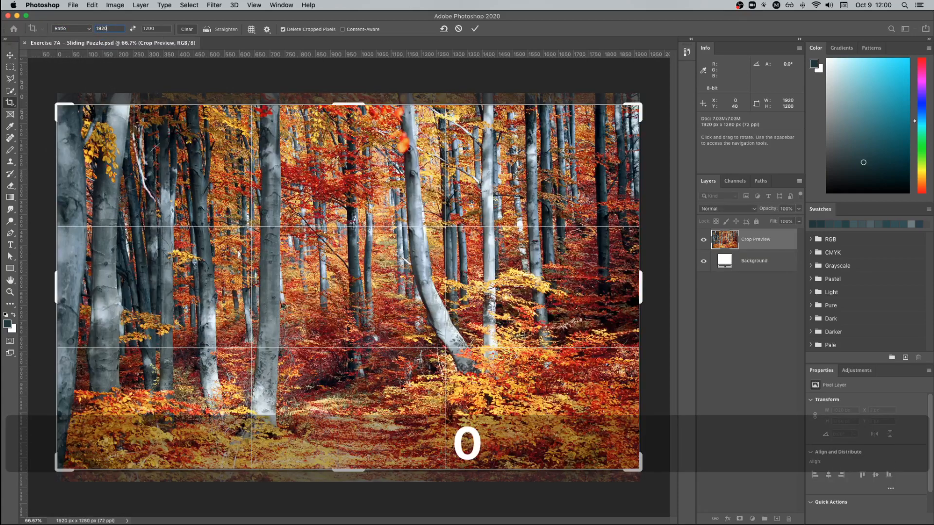
pyautogui.press('Tab')
pyautogui.write('1200')
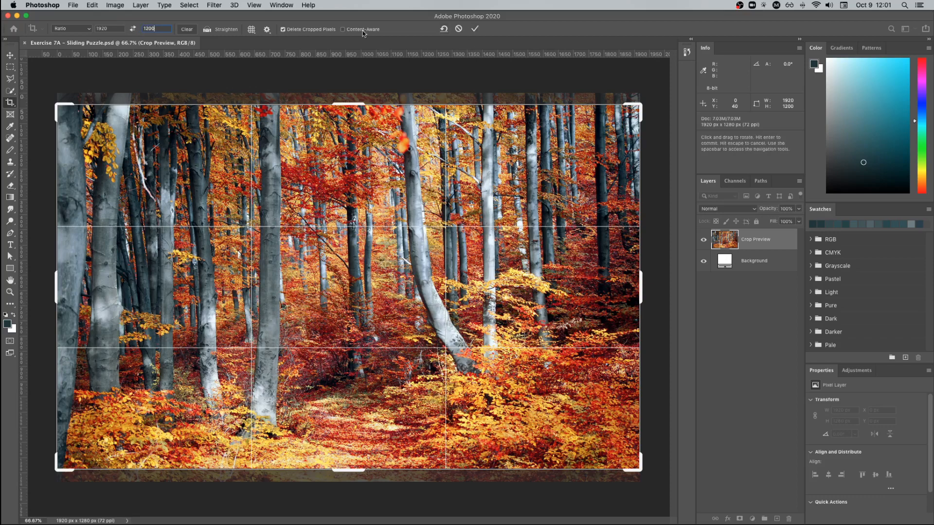
pyautogui.click(474, 29)
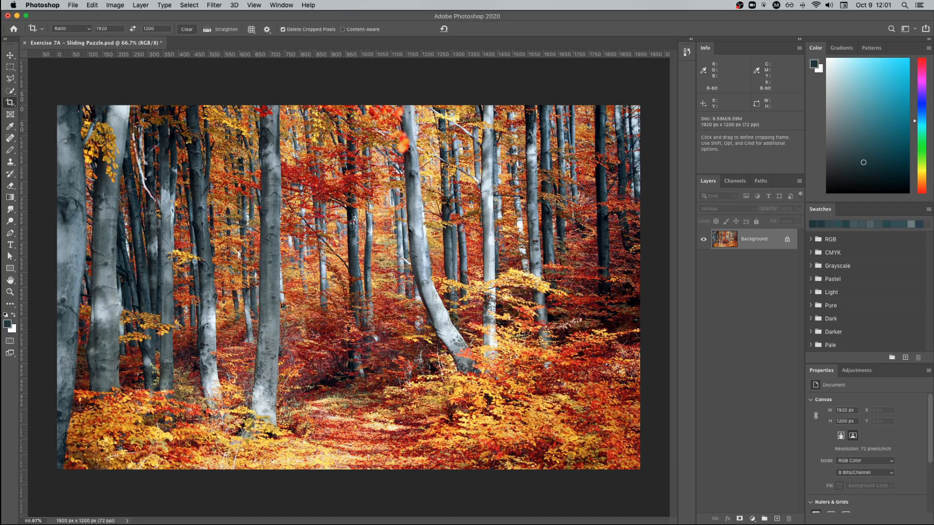
# Step: Add a new guide layout with 3 columns and 3 rows, without margins, to the canvas
pyautogui.click(252, 6)
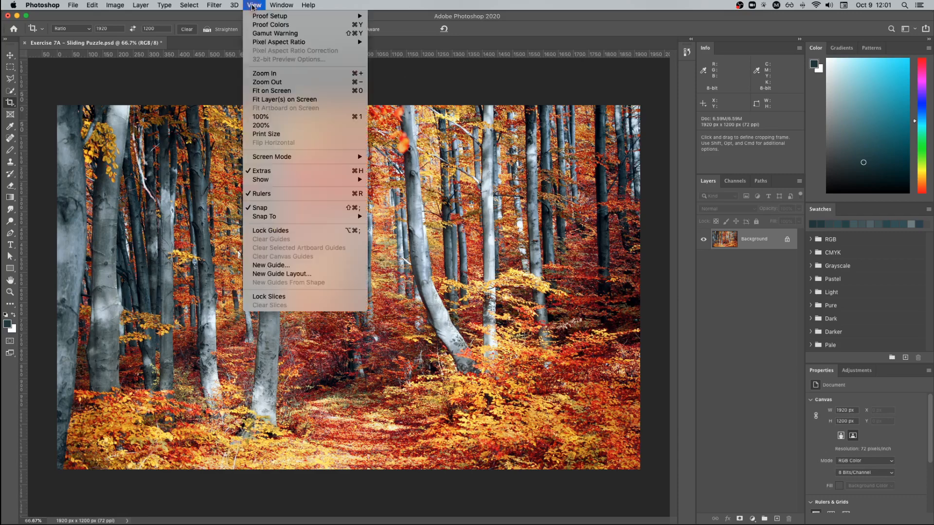
pyautogui.click(312, 275)
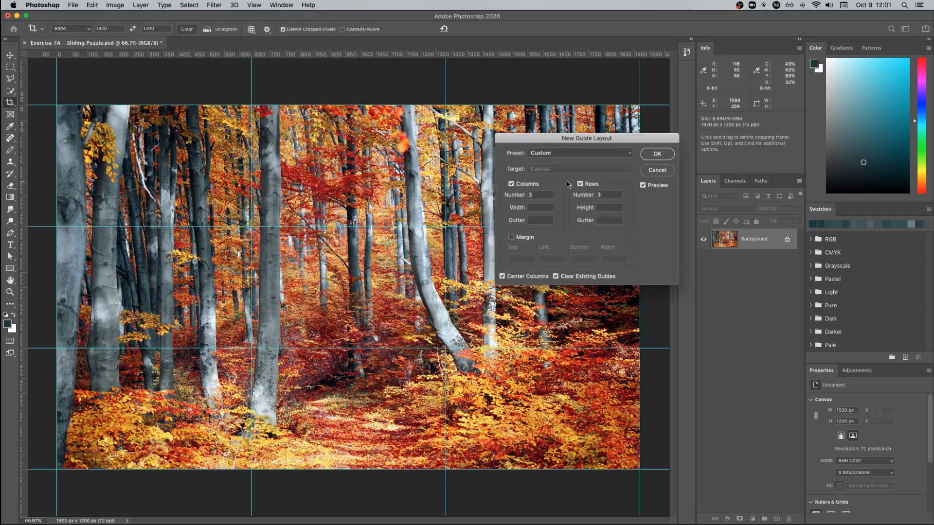
pyautogui.moveTo(551, 141); pyautogui.dragTo(444, 201)
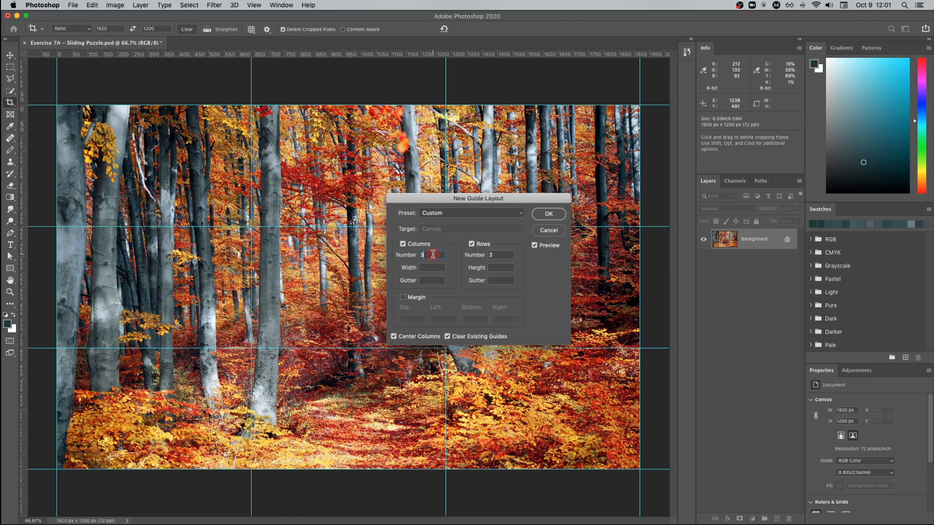
pyautogui.click(432, 255)
pyautogui.moveTo(521, 199); pyautogui.dragTo(631, 212)
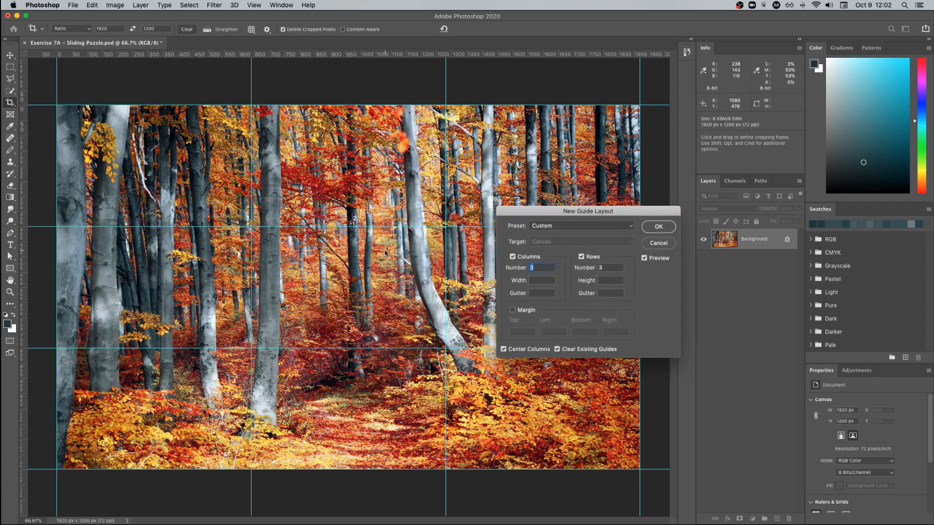
pyautogui.click(662, 229)
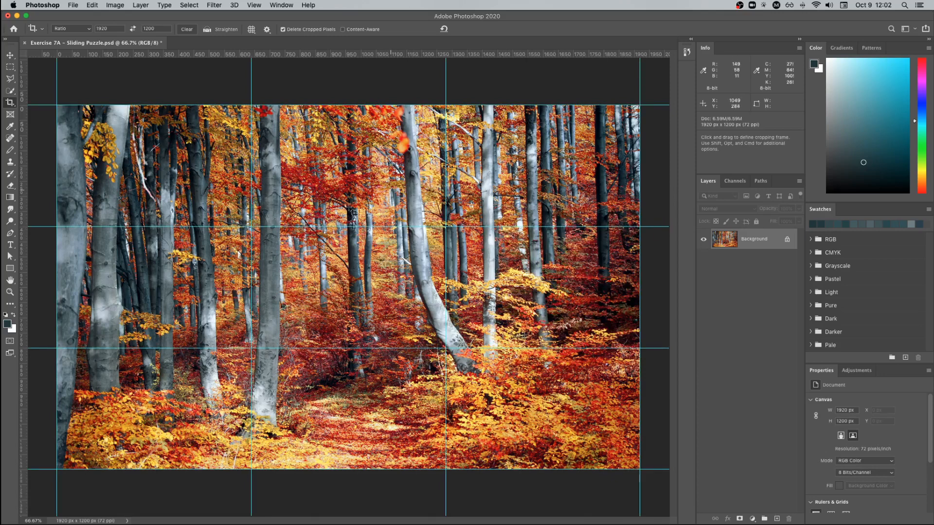
# Step: Select the top-left 640 x 400 px grid cell with the Rectangular Marquee tool and cut it to a new layer
pyautogui.click(12, 68)
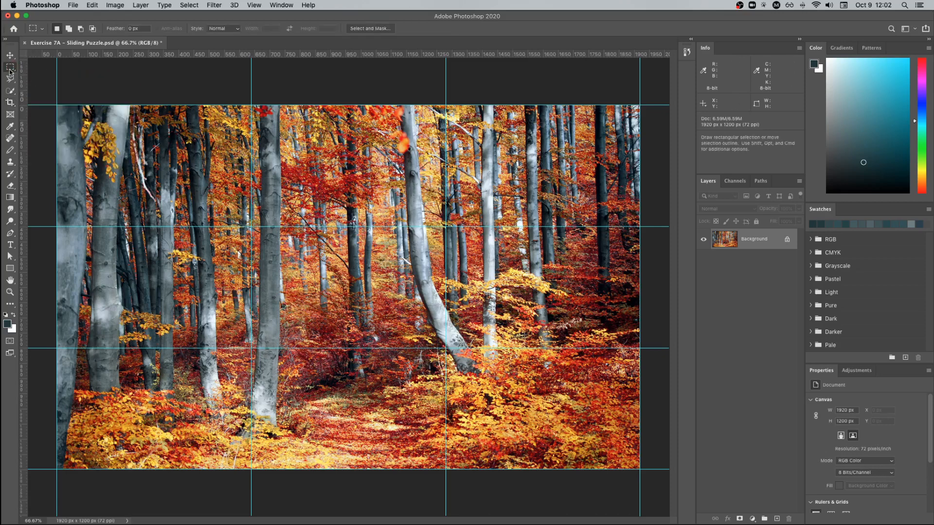
pyautogui.rightClick(10, 71)
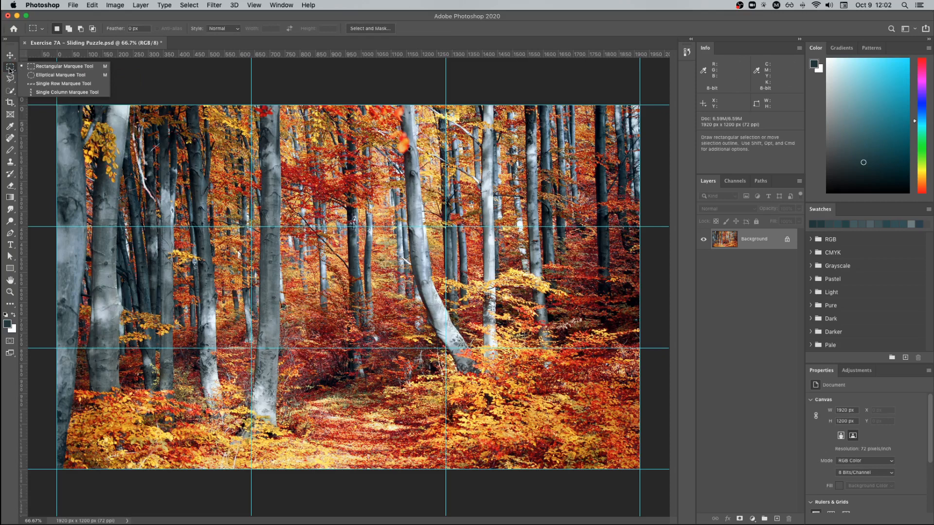
pyautogui.click(9, 71)
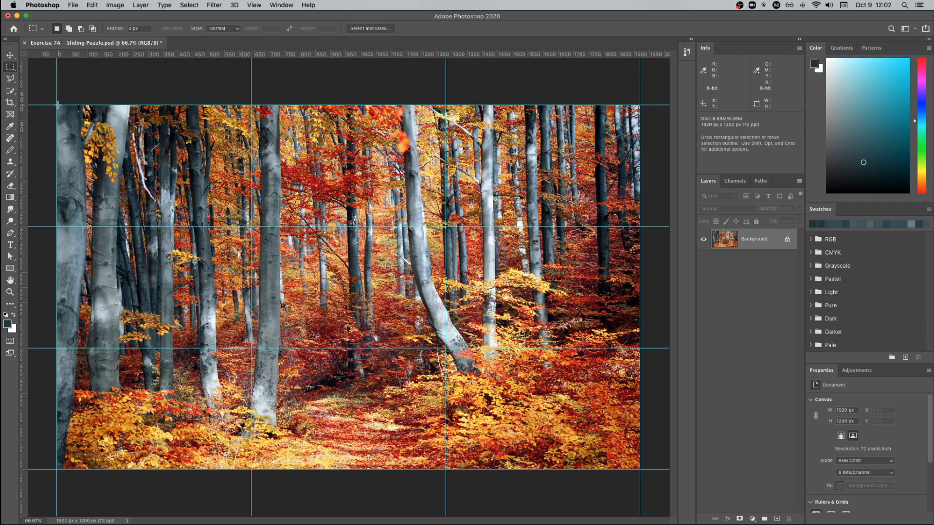
pyautogui.moveTo(57, 105); pyautogui.dragTo(249, 224)
pyautogui.click(140, 5)
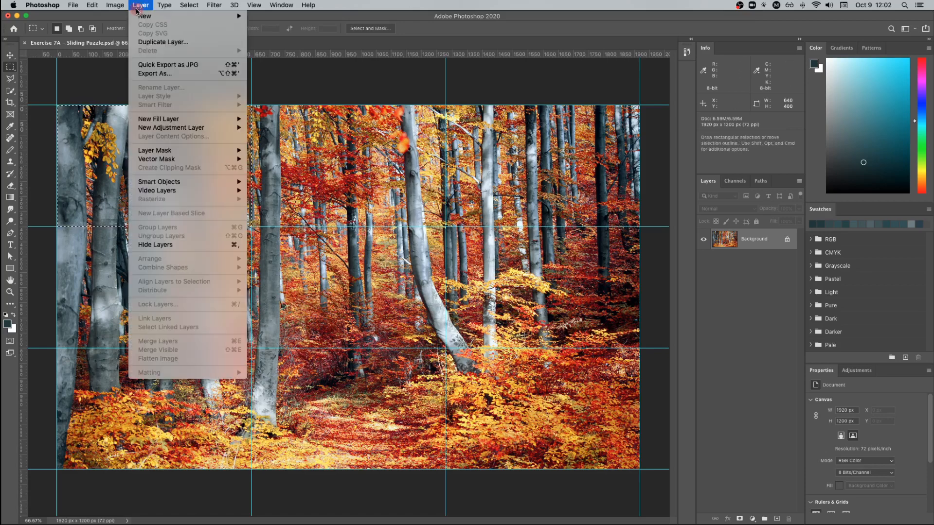
pyautogui.moveTo(138, 17)
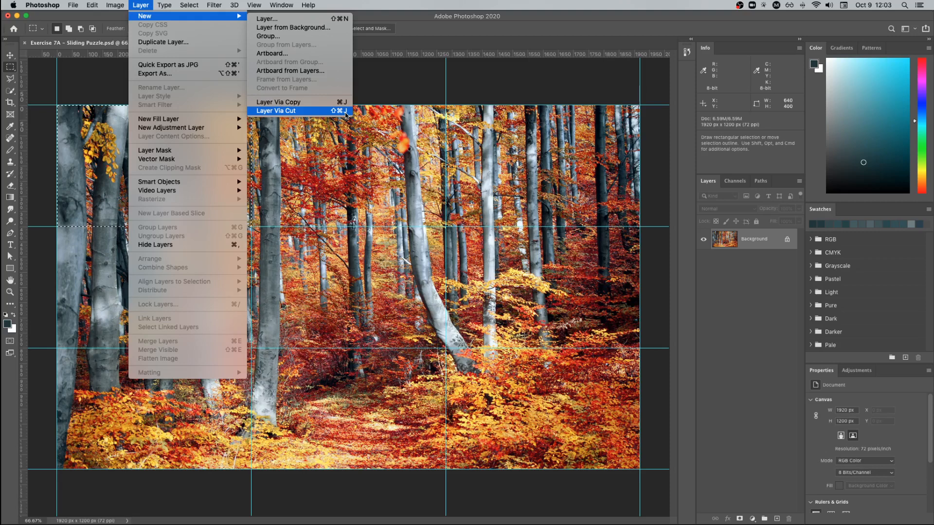
pyautogui.click(280, 111)
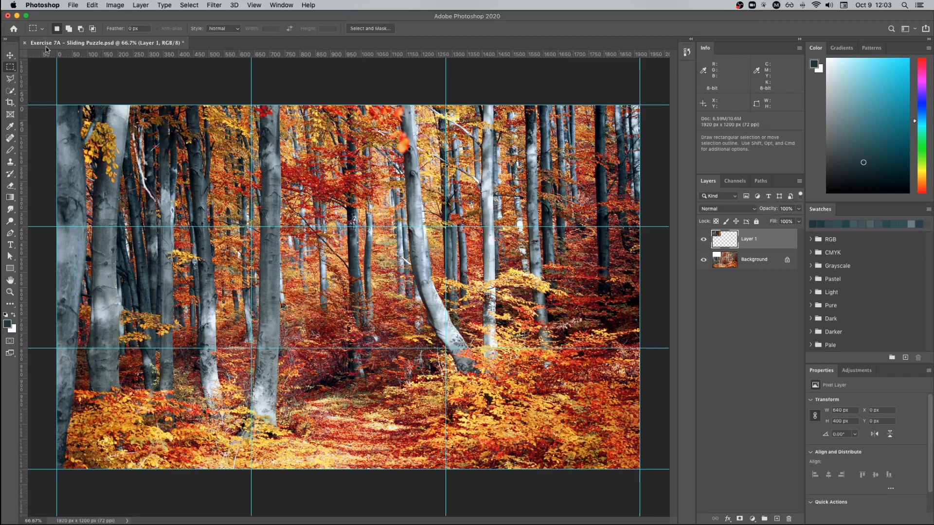
# Step: Marquee-select the top-middle 640 x 400 px grid cell and cut it from the Background to a new layer
pyautogui.click(11, 69)
pyautogui.moveTo(251, 105); pyautogui.dragTo(446, 226)
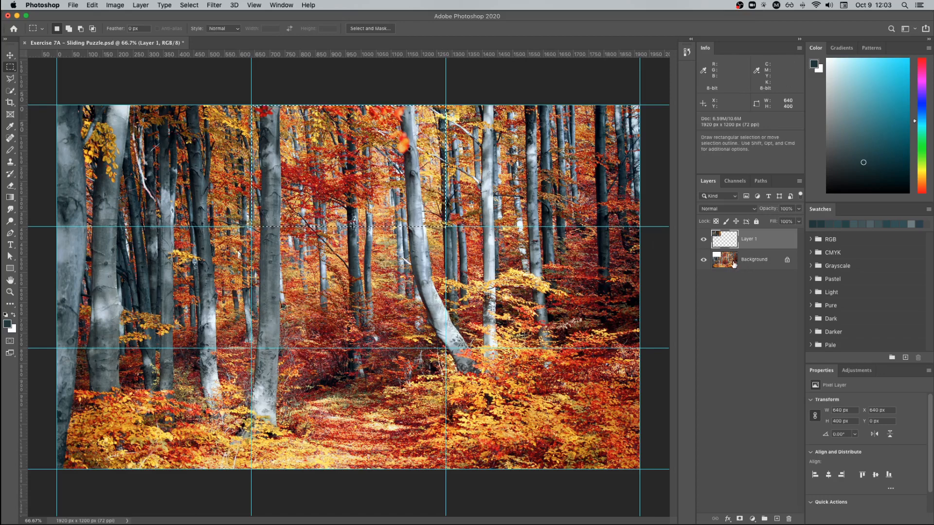
pyautogui.click(705, 260)
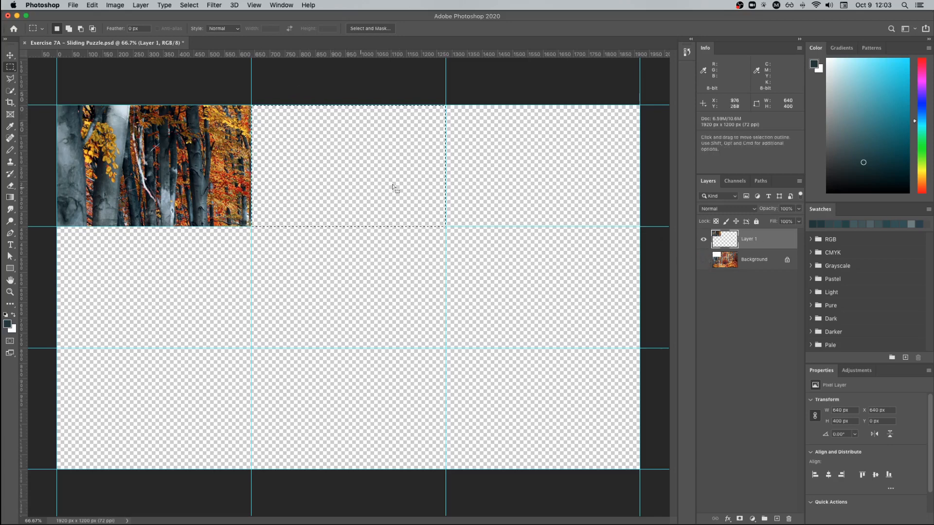
pyautogui.click(703, 259)
pyautogui.click(757, 261)
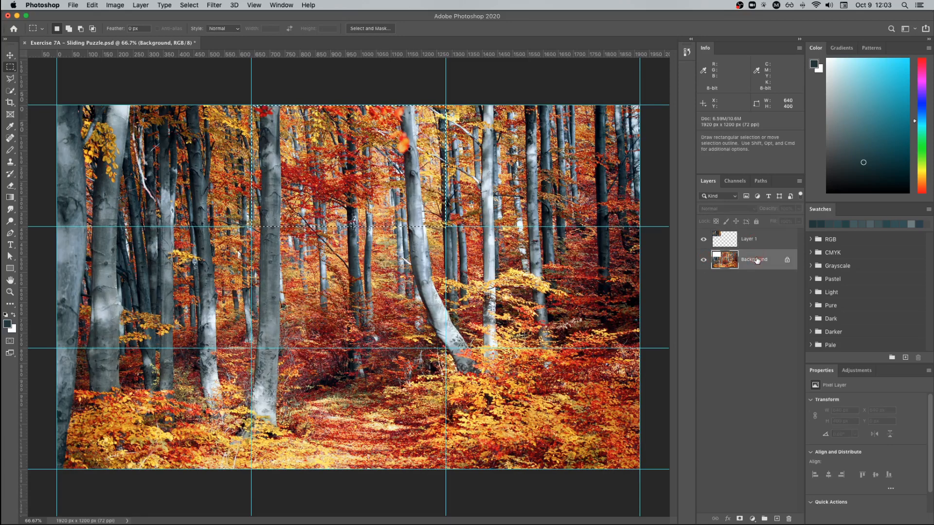
pyautogui.click(141, 6)
pyautogui.moveTo(144, 16)
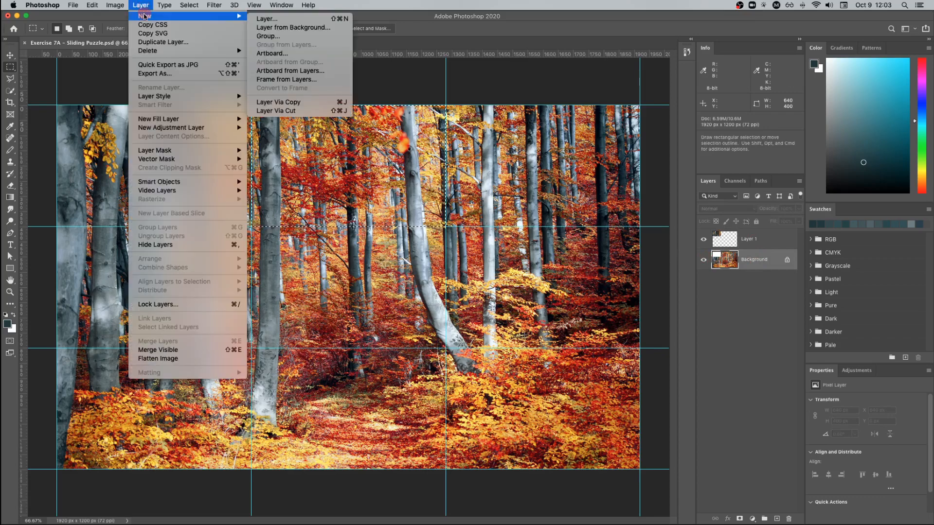
pyautogui.click(313, 112)
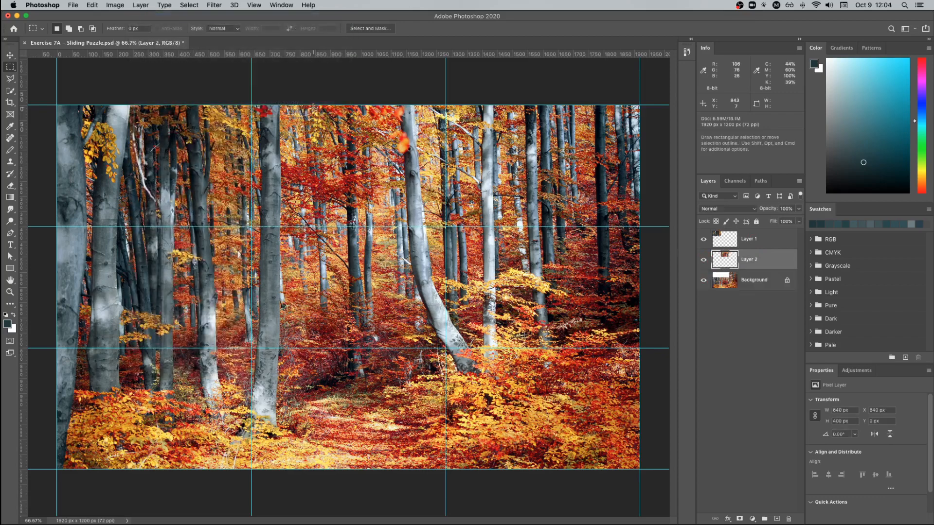
# Step: Marquee-select the top-right 640 x 400 px grid cell and cut it from the Background to a new layer
pyautogui.press('m')
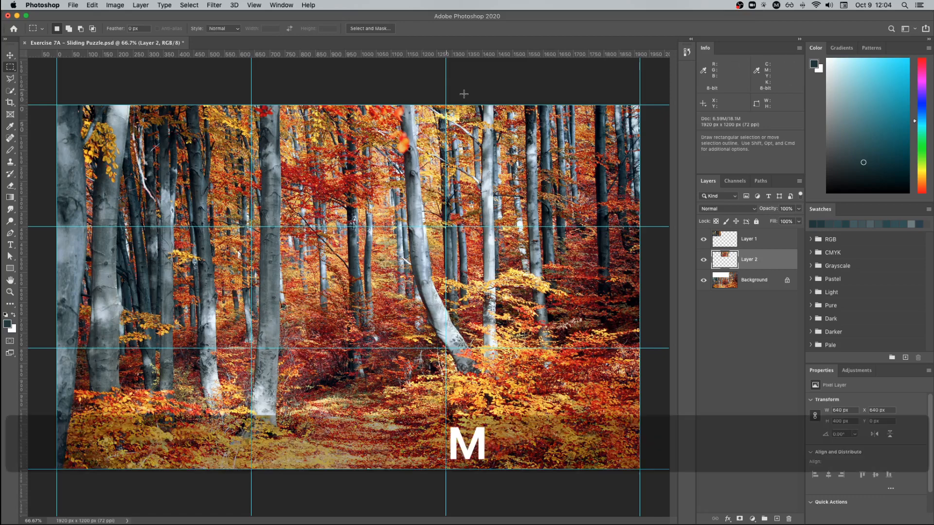
pyautogui.moveTo(447, 104); pyautogui.dragTo(638, 226)
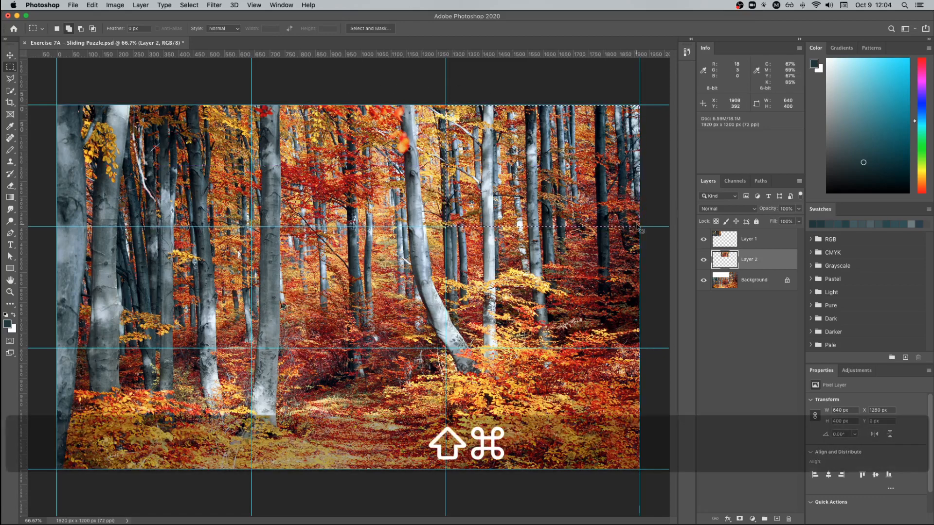
pyautogui.press('shift+super+j')
pyautogui.click(544, 177)
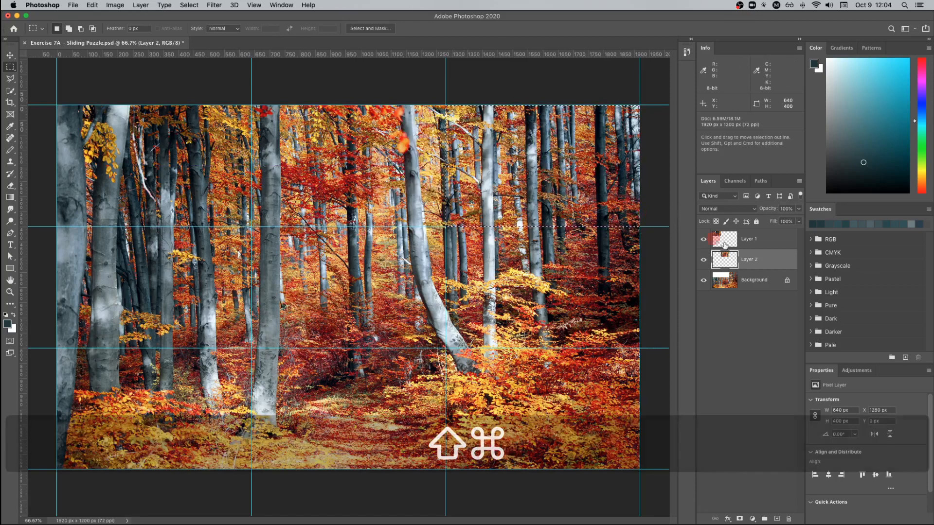
pyautogui.click(753, 281)
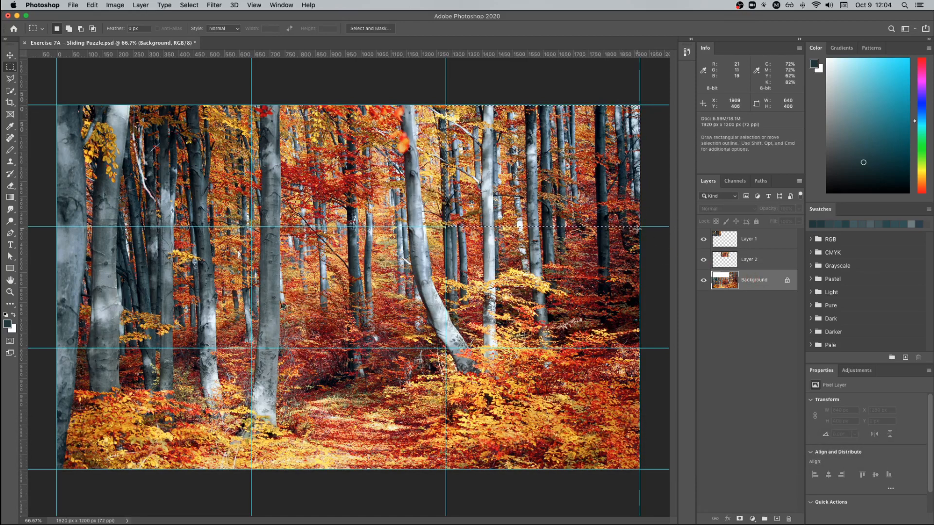
pyautogui.press('shift+super+j')
# Step: Marquee-select the middle-right 640 x 400 px grid cell and cut it from the Background to a new layer
pyautogui.moveTo(638, 226); pyautogui.dragTo(447, 347)
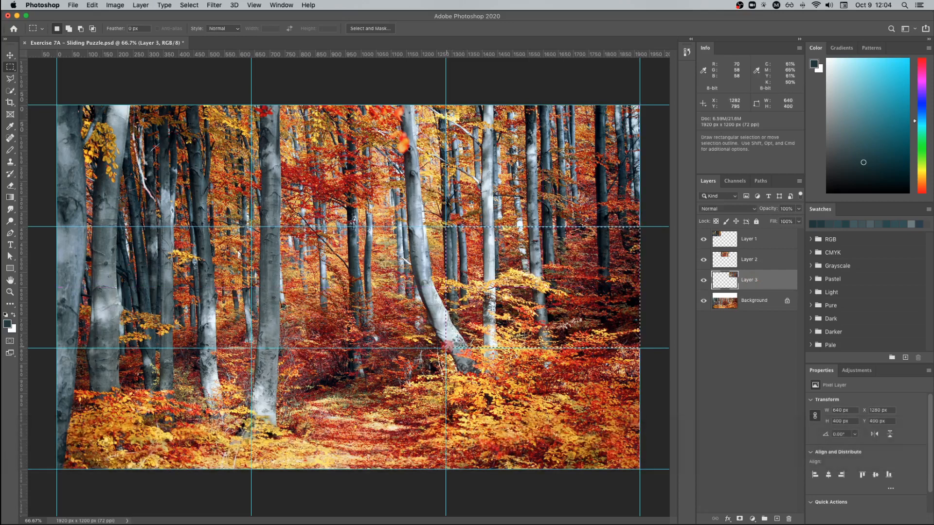
pyautogui.press('super+shift+j')
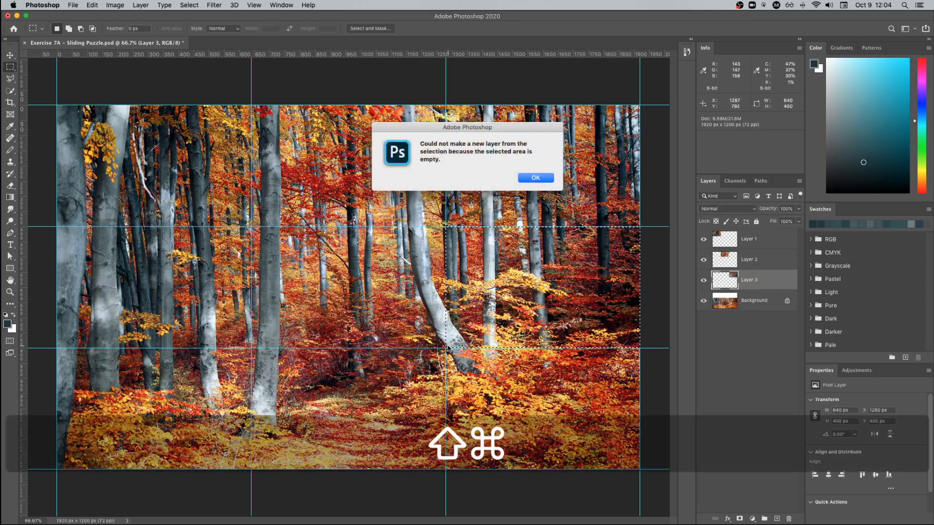
pyautogui.click(531, 177)
pyautogui.click(712, 302)
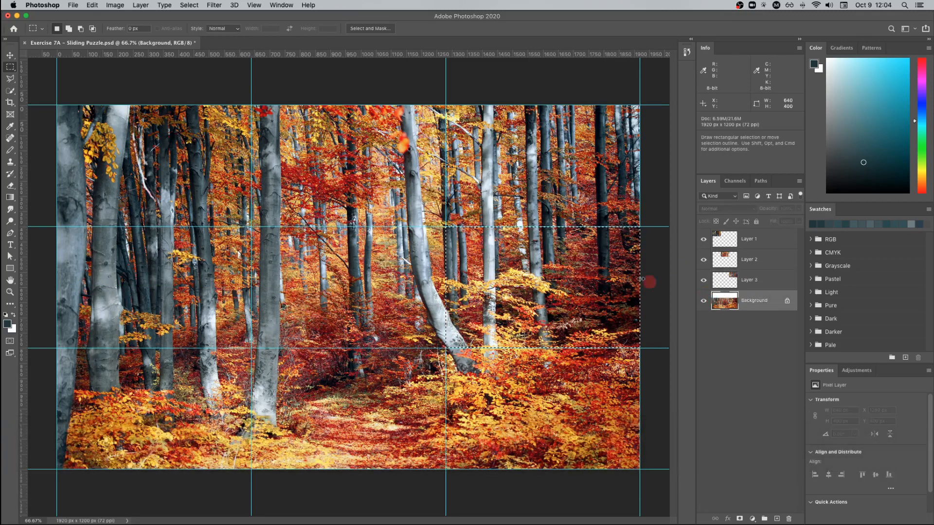
pyautogui.press('super+shift+j')
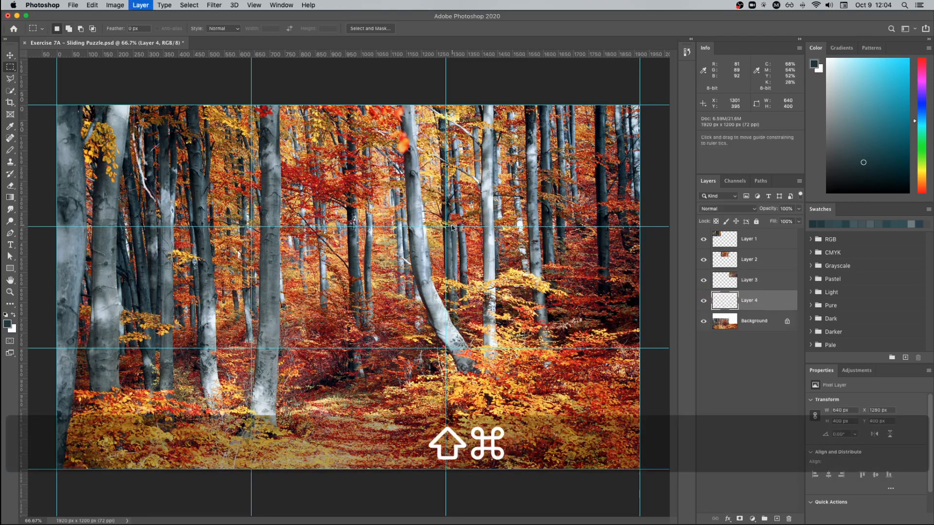
# Step: Cut the center and middle-left 640 x 400 px grid cells from the Background, each to its own new layer
pyautogui.moveTo(446, 227); pyautogui.dragTo(252, 343)
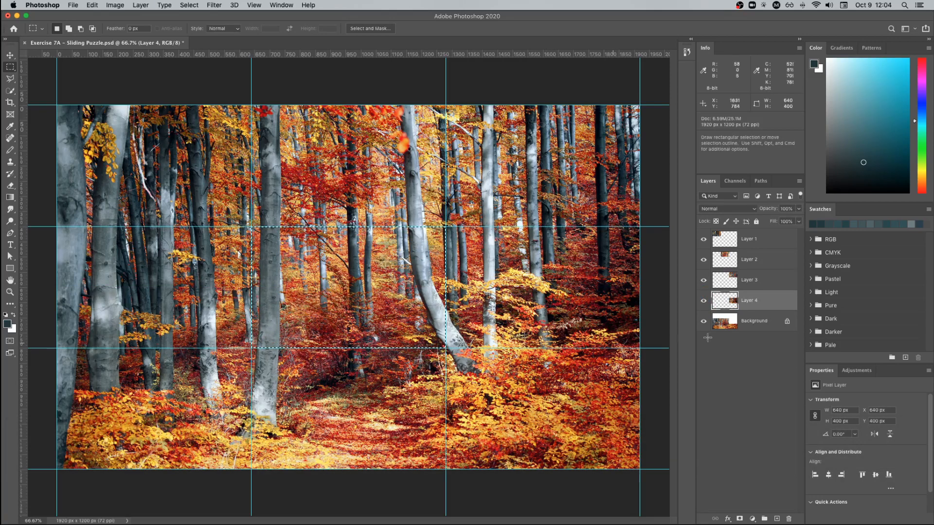
pyautogui.press('super+shift+j')
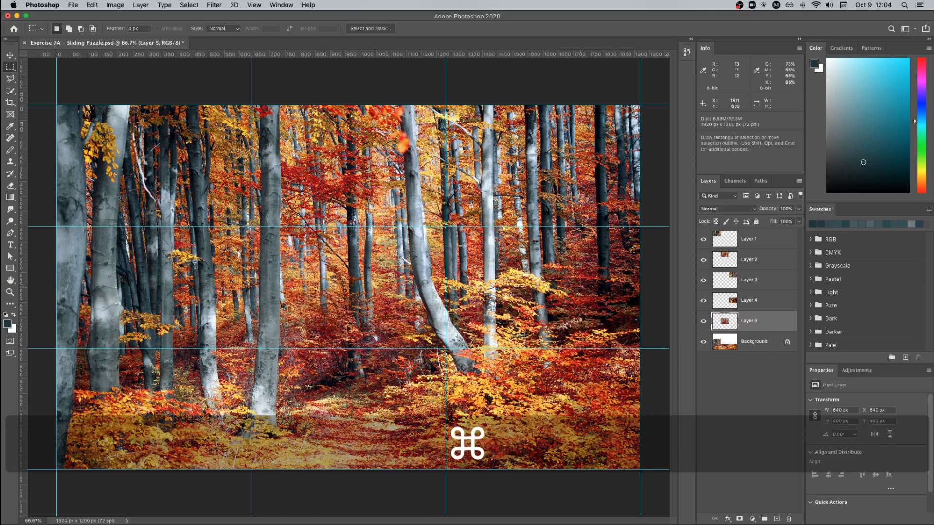
pyautogui.moveTo(251, 226); pyautogui.dragTo(58, 344)
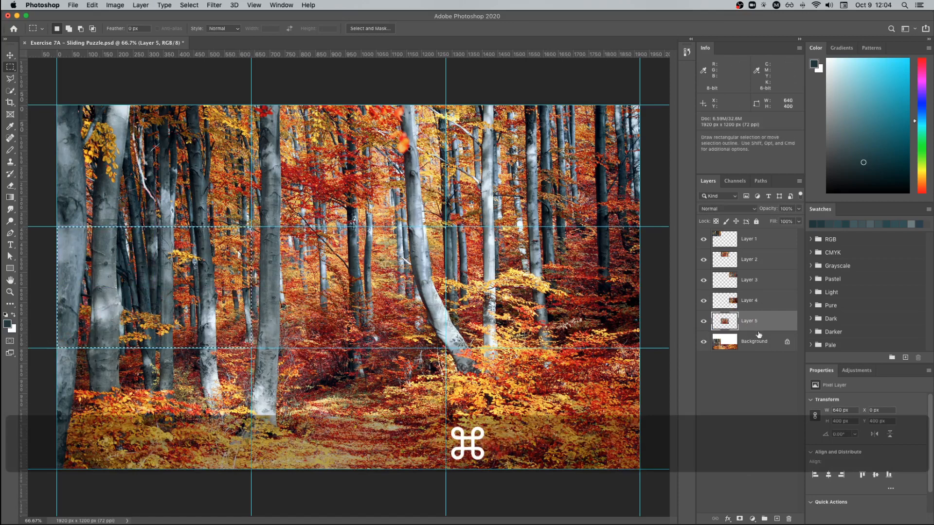
pyautogui.click(737, 342)
pyautogui.press('super+shift+j')
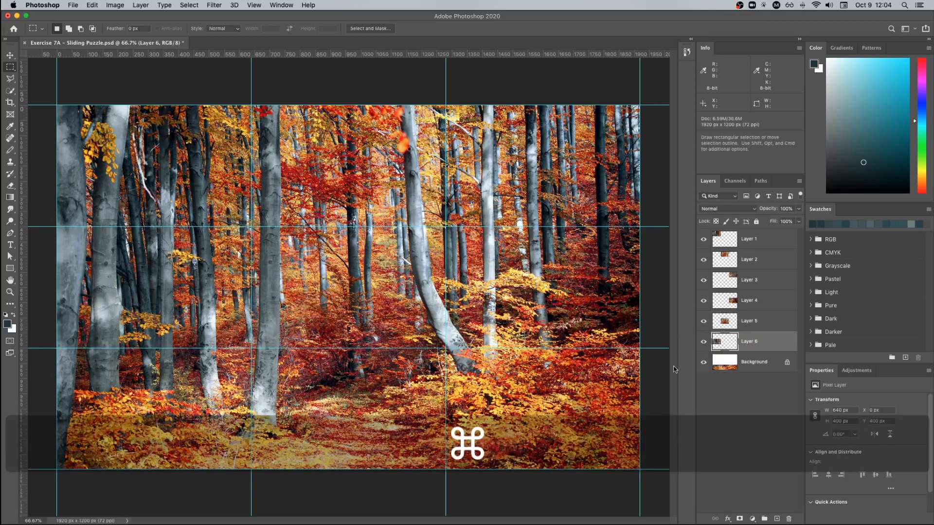
# Step: Marquee-select the bottom-left 640 x 400 px grid cell and cut it from the Background to a new layer
pyautogui.moveTo(56, 472); pyautogui.dragTo(251, 349)
pyautogui.click(767, 363)
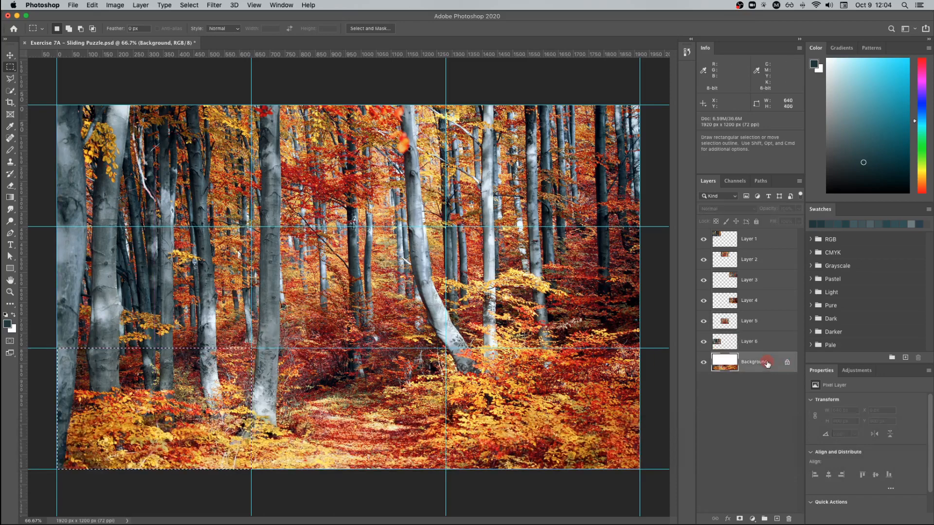
pyautogui.press('super+shift+j')
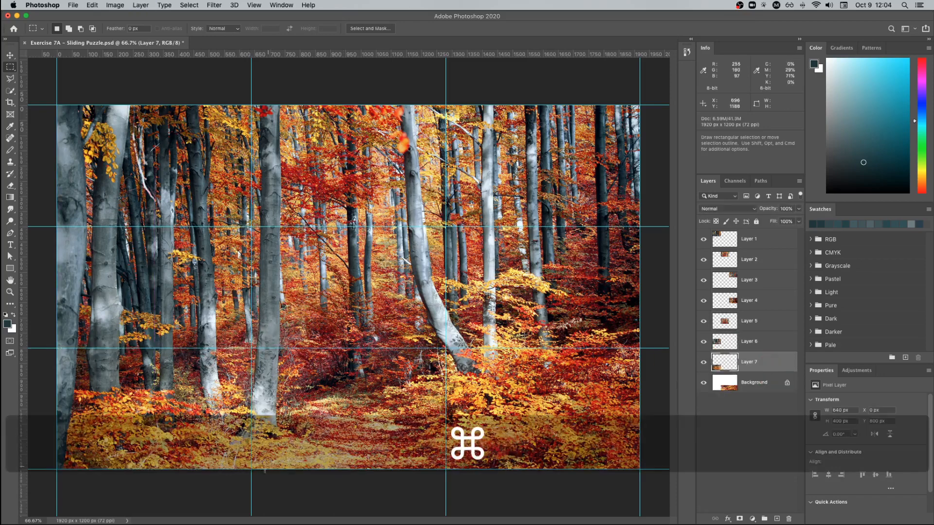
# Step: Marquee-select the bottom-middle 640 x 400 px grid cell and cut it from the Background to a new layer
pyautogui.moveTo(251, 469); pyautogui.dragTo(446, 349)
pyautogui.press('super+shift+j')
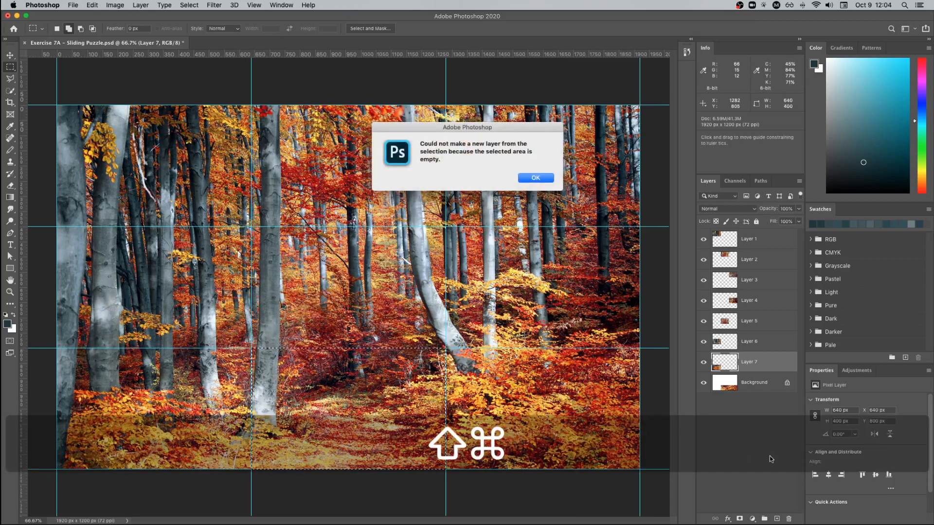
pyautogui.press('Return')
pyautogui.click(735, 381)
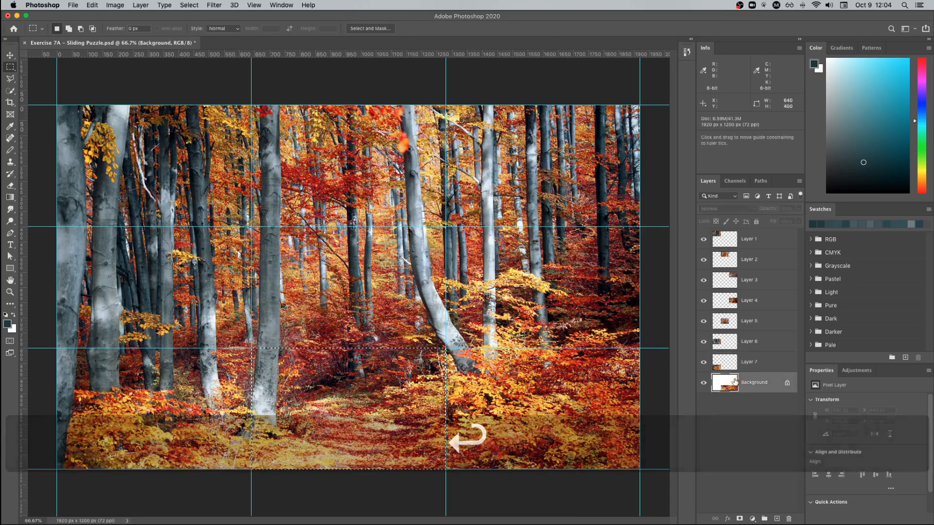
pyautogui.press('super+shift+j')
# Step: Marquee-select the bottom-right 640 x 400 px grid cell and cut it from the Background to a new layer
pyautogui.click(733, 397)
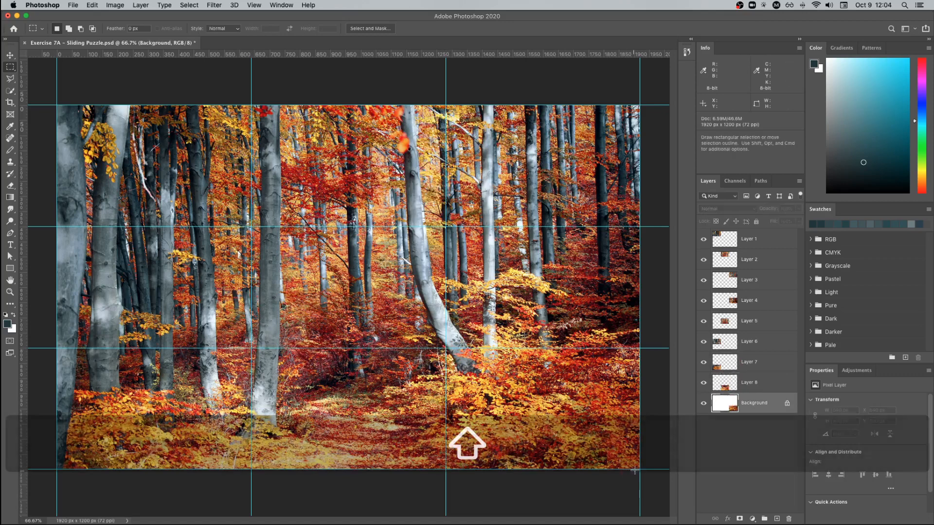
pyautogui.moveTo(639, 469); pyautogui.dragTo(448, 351)
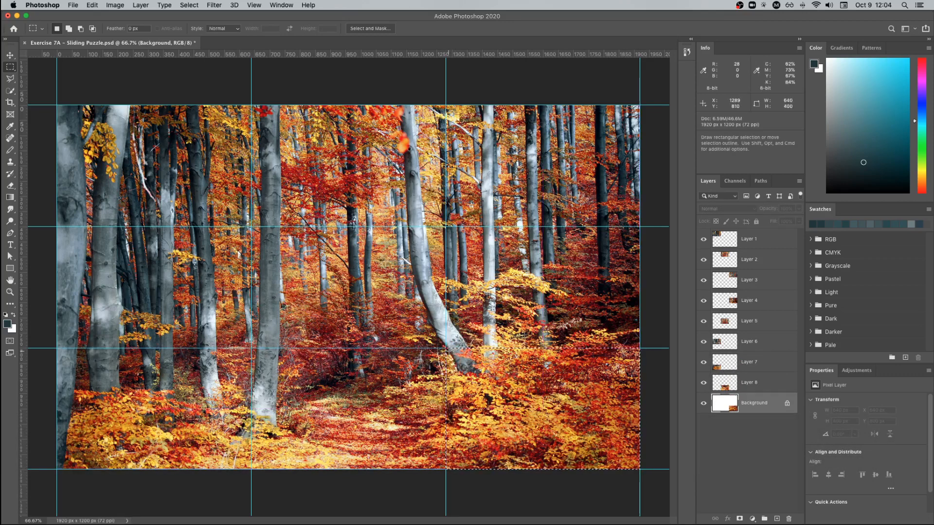
pyautogui.press('super+shift+j')
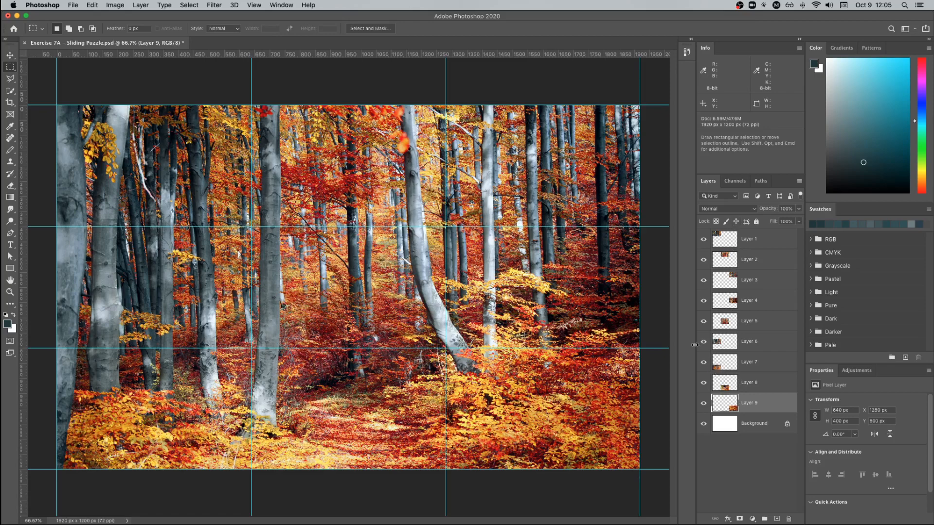
# Step: Hide Layer 9, the bottom-right tile, and move the center tile into the emptied cell with the Move tool
pyautogui.click(9, 55)
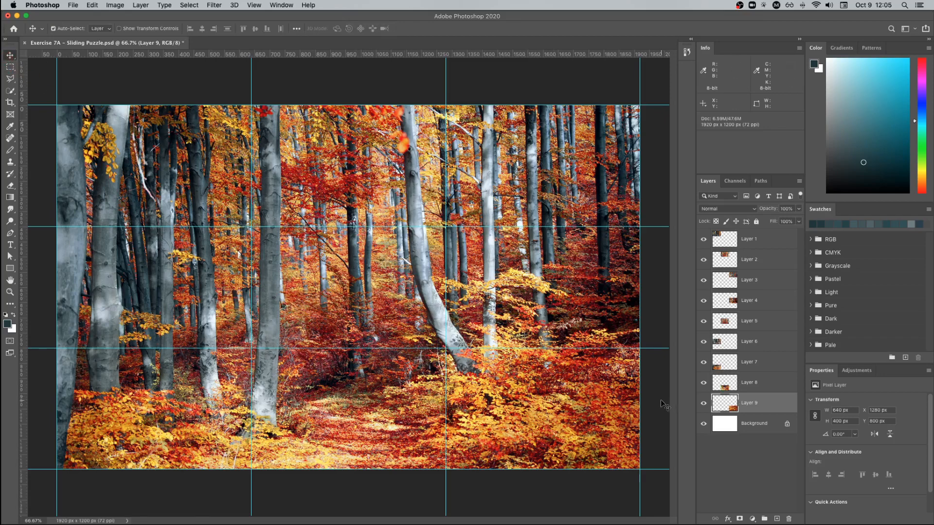
pyautogui.click(703, 405)
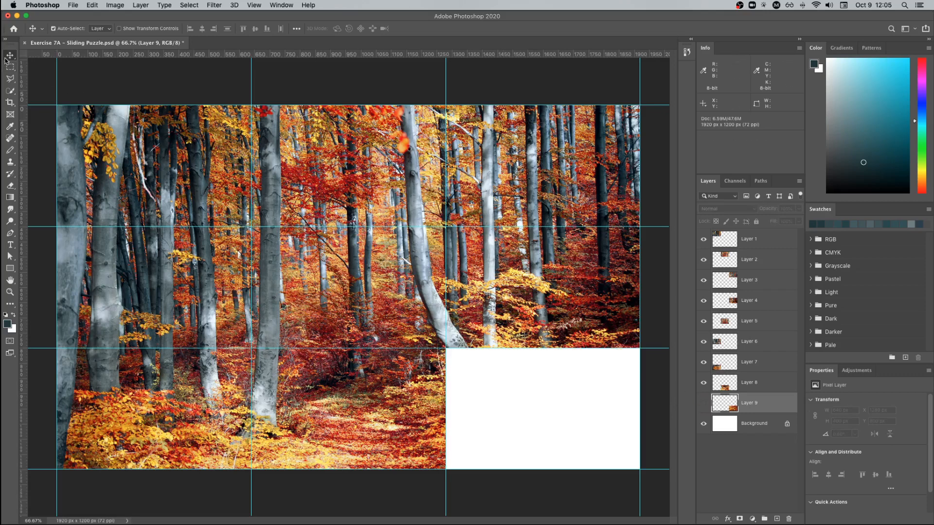
pyautogui.moveTo(375, 285); pyautogui.dragTo(582, 416)
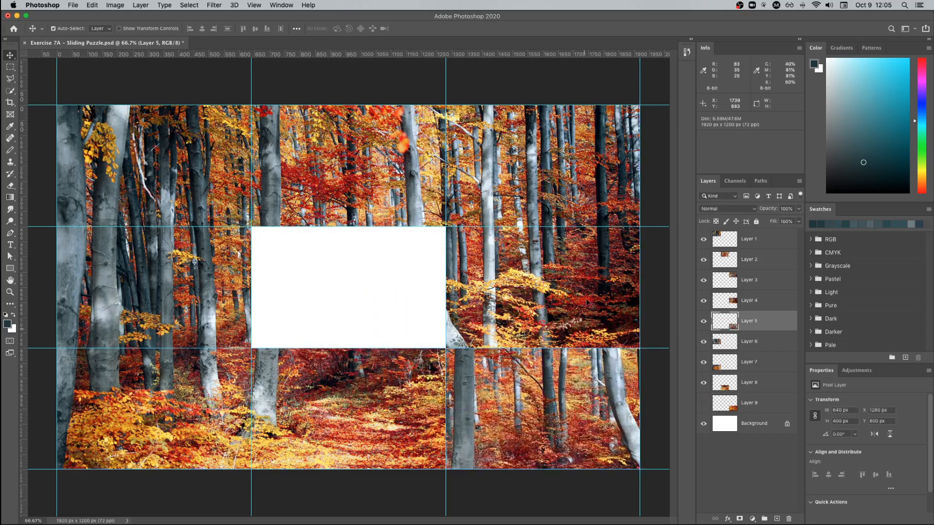
# Step: Move the middle-right tile to the empty center cell and the top-left tile to the middle-right cell
pyautogui.click(586, 297)
pyautogui.moveTo(519, 297); pyautogui.dragTo(391, 294)
pyautogui.moveTo(111, 148); pyautogui.dragTo(526, 278)
# Step: Shuffle three more tiles: middle-left to the top-left cell, top-right to the middle-left cell, and bottom-left to the top-right cell
pyautogui.moveTo(101, 252); pyautogui.dragTo(108, 138)
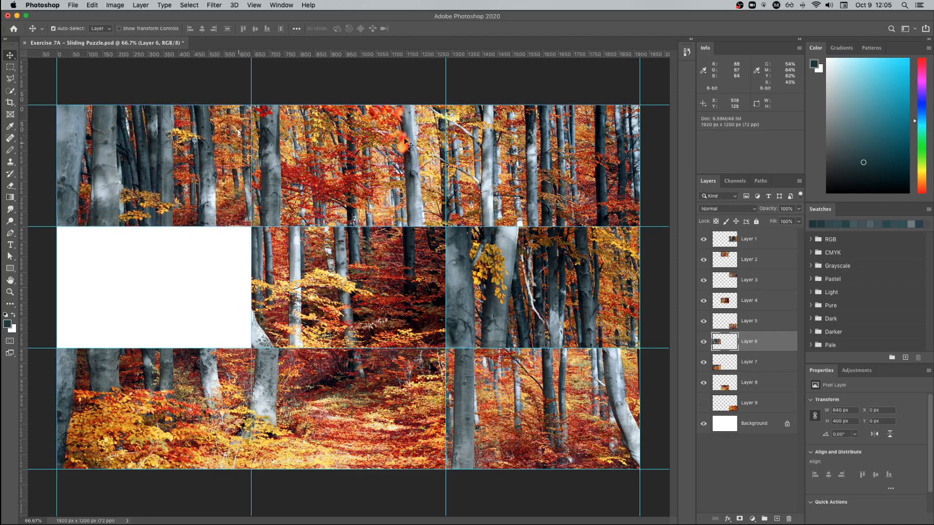
pyautogui.moveTo(516, 167); pyautogui.dragTo(127, 289)
pyautogui.moveTo(151, 423); pyautogui.dragTo(538, 192)
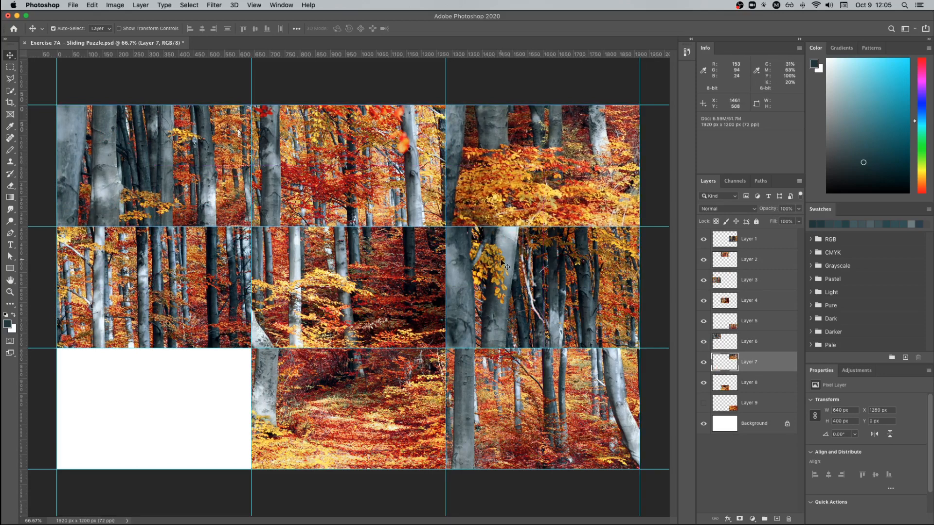
# Step: Turn off the display of the guides over the canvas
pyautogui.click(254, 6)
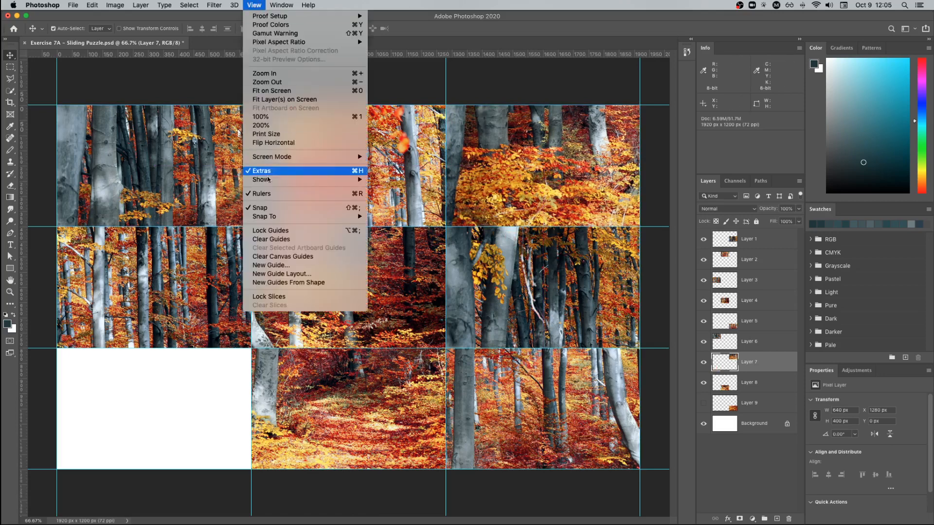
pyautogui.moveTo(273, 180)
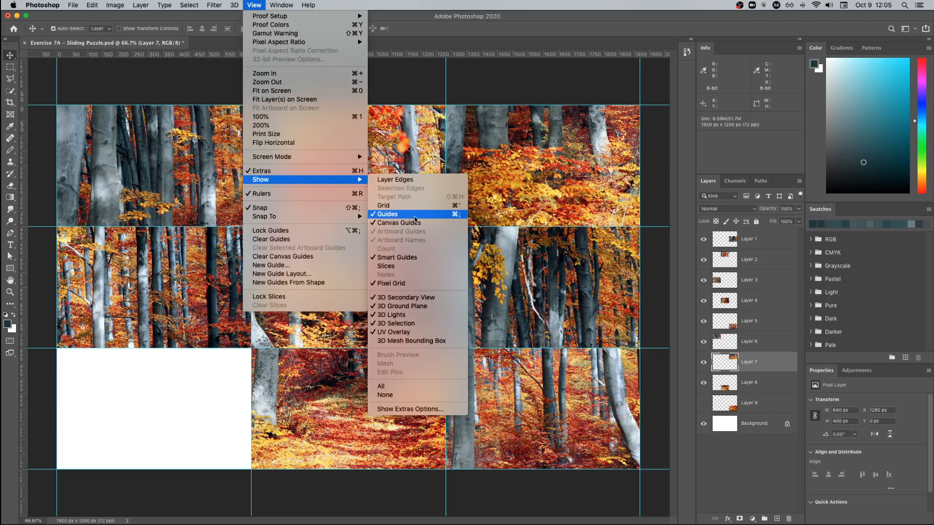
pyautogui.click(415, 219)
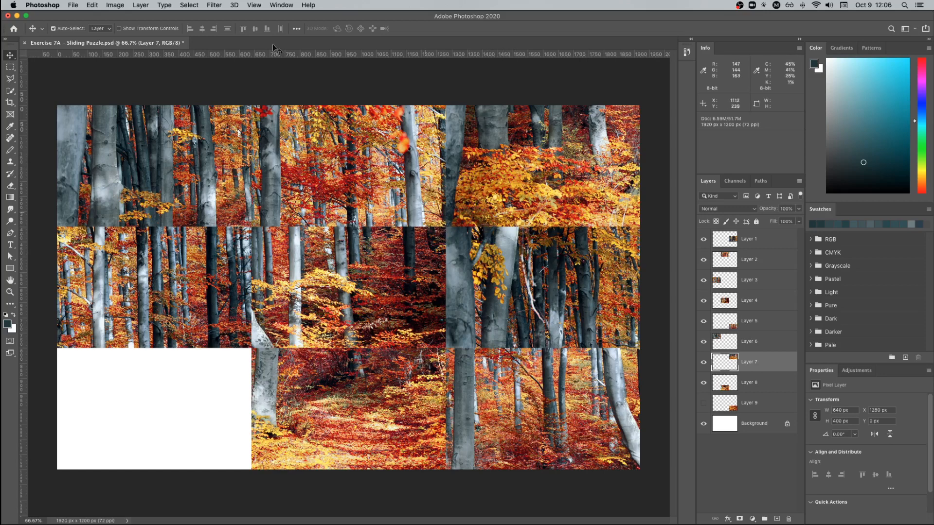
# Step: Activate the Rectangular Marquee tool
pyautogui.click(10, 67)
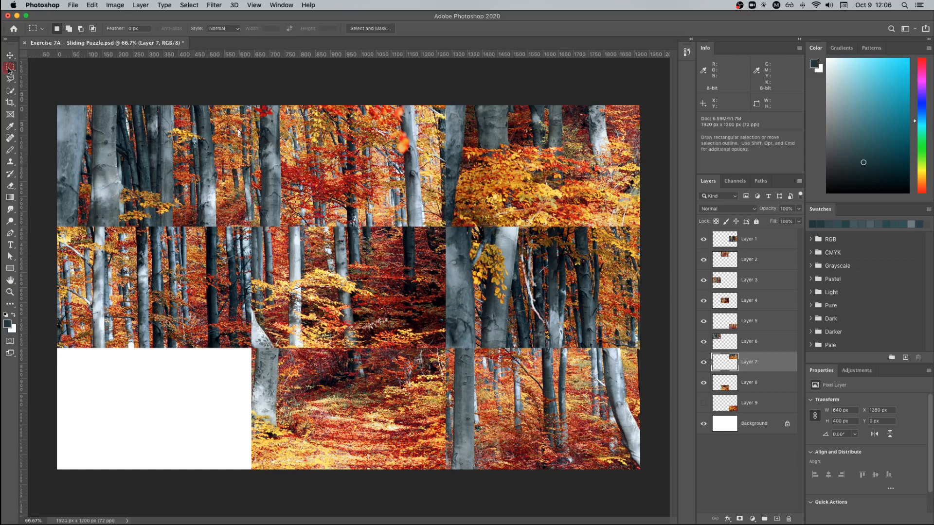